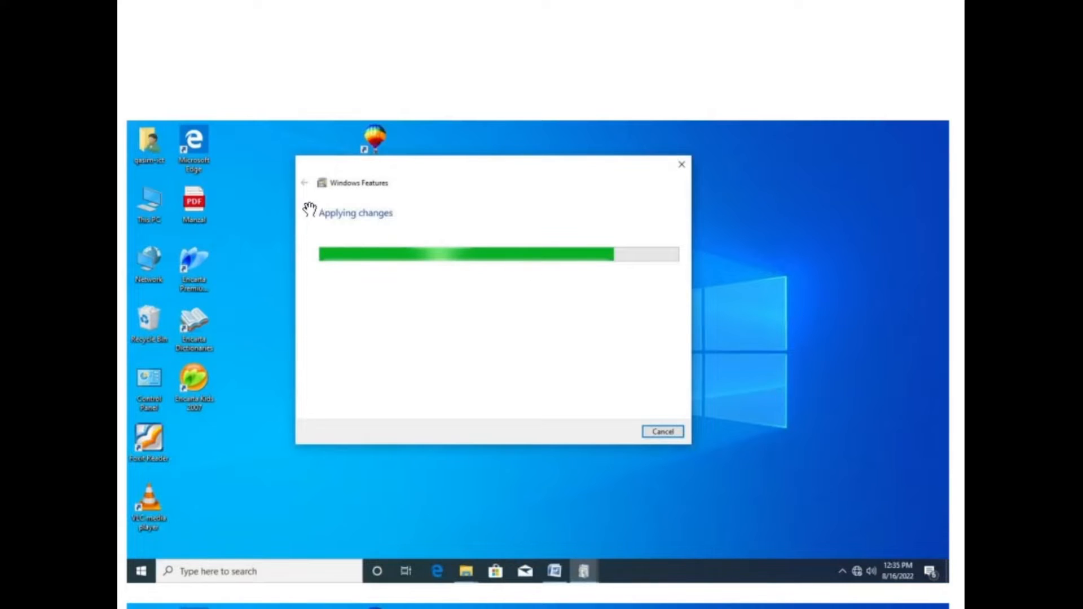
Read through the illustrated Windows Features instructions, from applying the changes to restarting the PC.
{"action": "scroll", "coordinate": [613, 334], "scroll_direction": "down", "scroll_amount": 8}
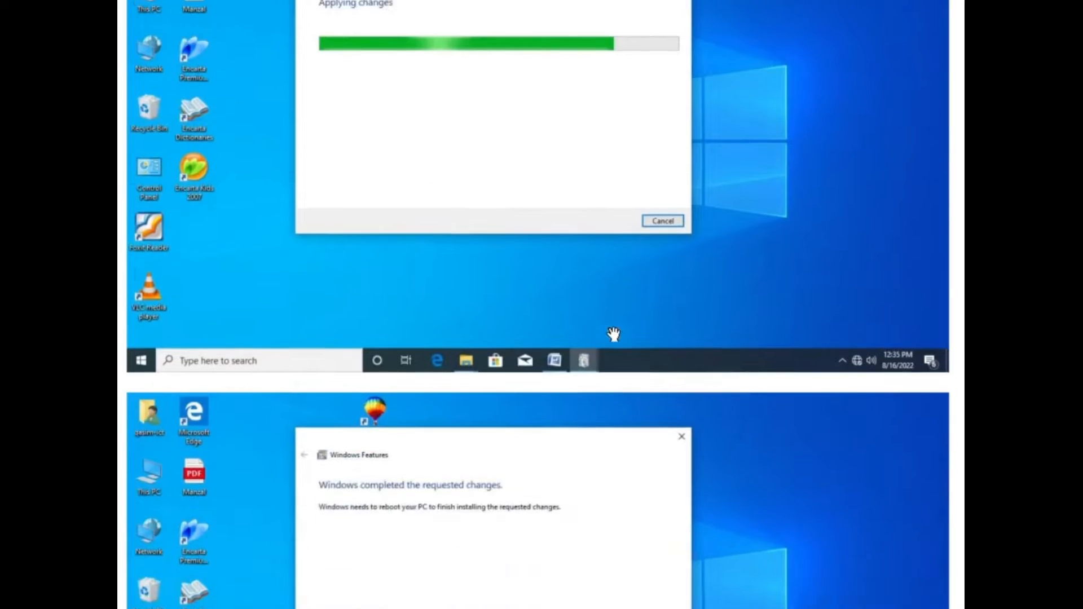
{"action": "scroll", "coordinate": [664, 461], "scroll_direction": "down", "scroll_amount": 2}
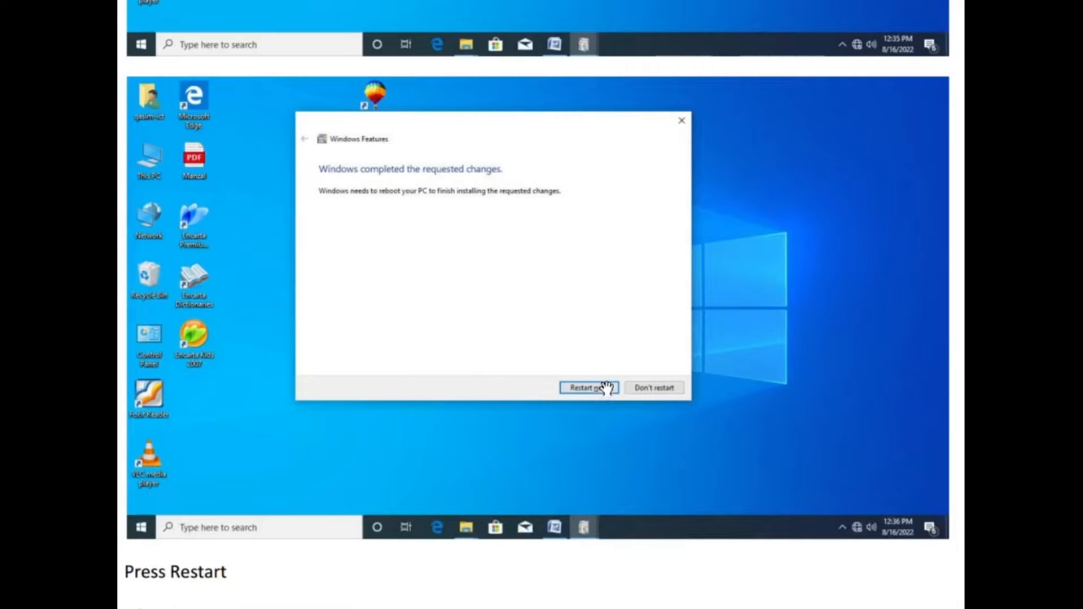
{"action": "scroll", "coordinate": [603, 390], "scroll_direction": "down", "scroll_amount": 12}
{"action": "scroll", "coordinate": [405, 374], "scroll_direction": "down", "scroll_amount": 4}
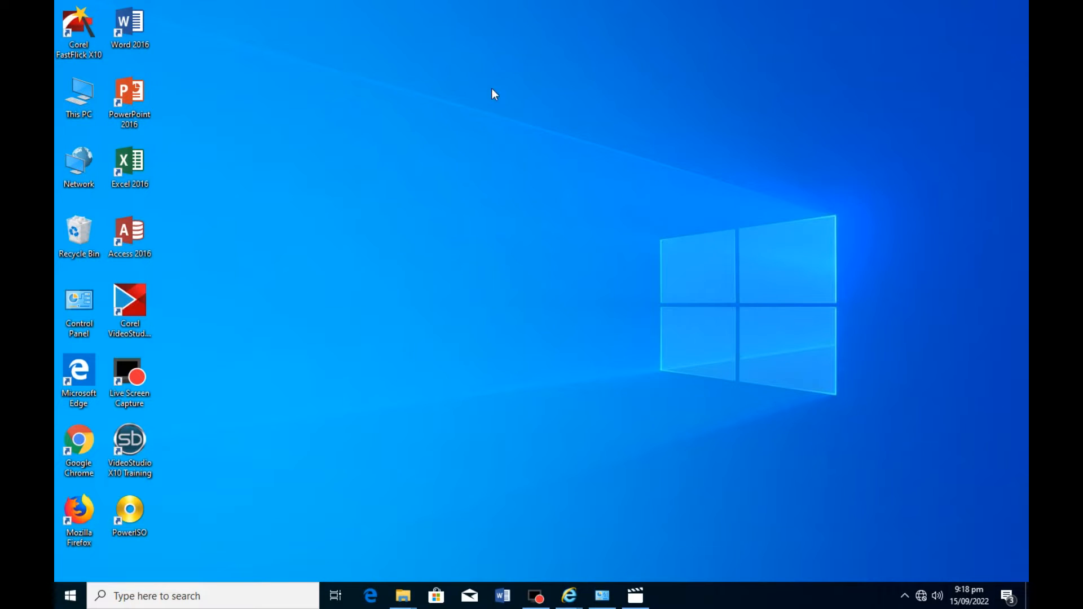
Check the used space, free space and capacity of Local Disk (D:) in its properties.
{"action": "double_click", "coordinate": [91, 96]}
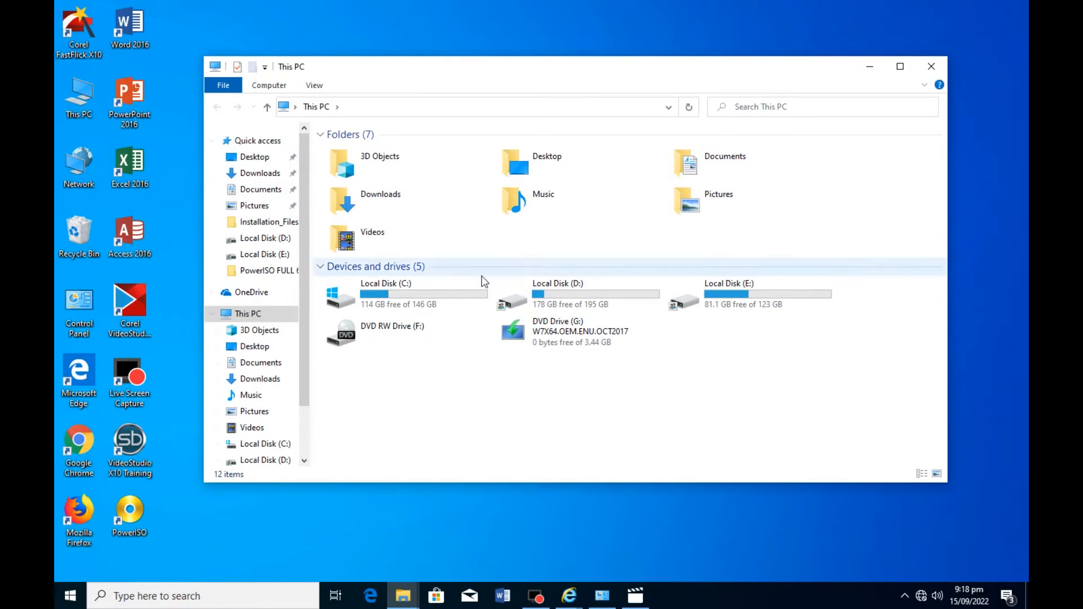
{"action": "left_click", "coordinate": [590, 291]}
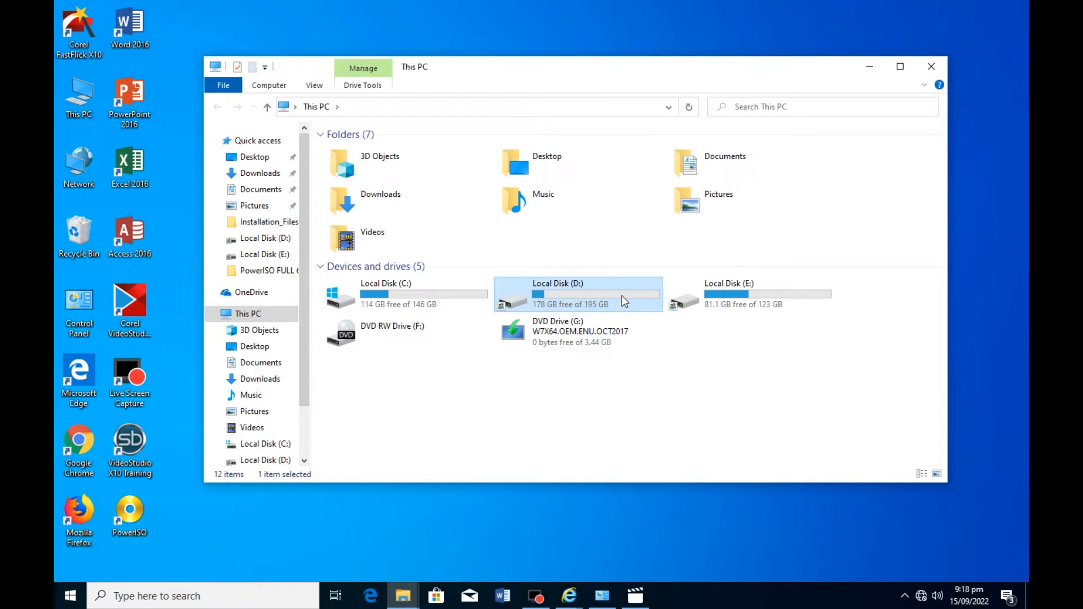
{"action": "left_click", "coordinate": [762, 301]}
{"action": "left_click", "coordinate": [611, 286]}
{"action": "right_click", "coordinate": [591, 290]}
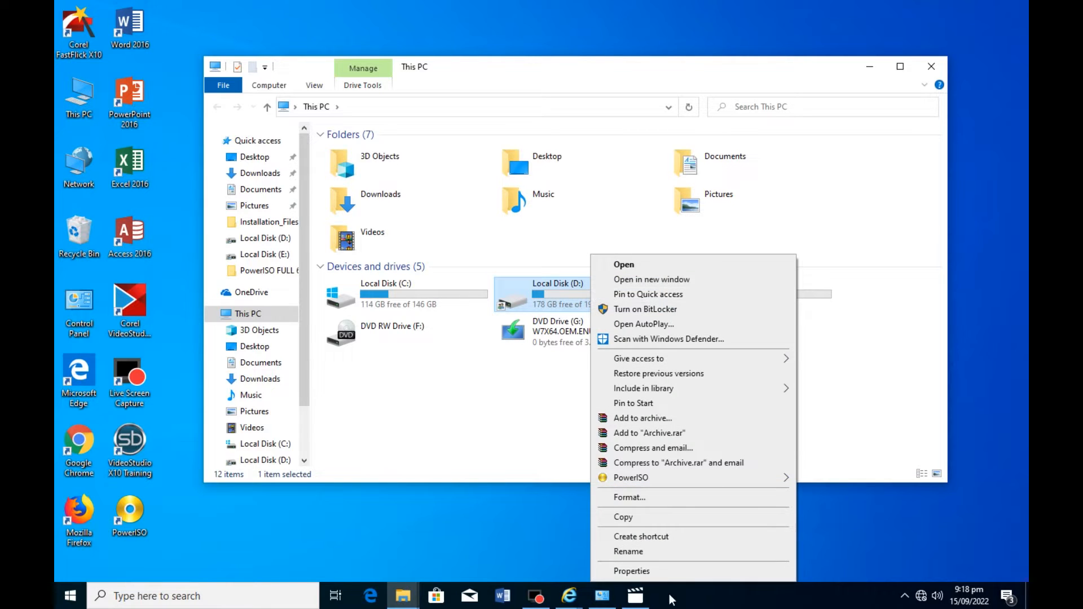
{"action": "left_click", "coordinate": [666, 571]}
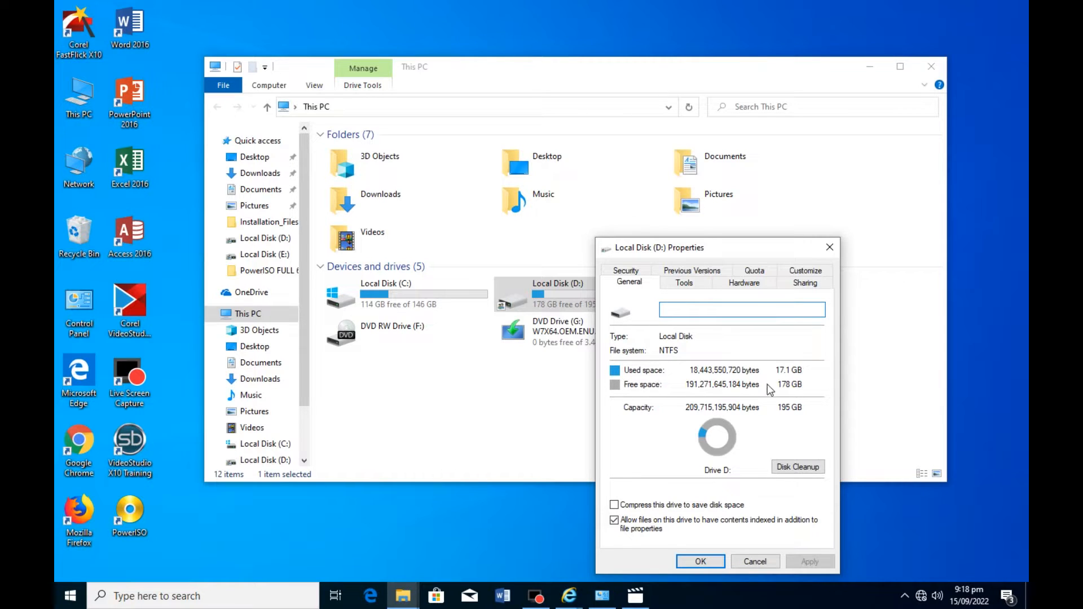
{"action": "left_click", "coordinate": [713, 561]}
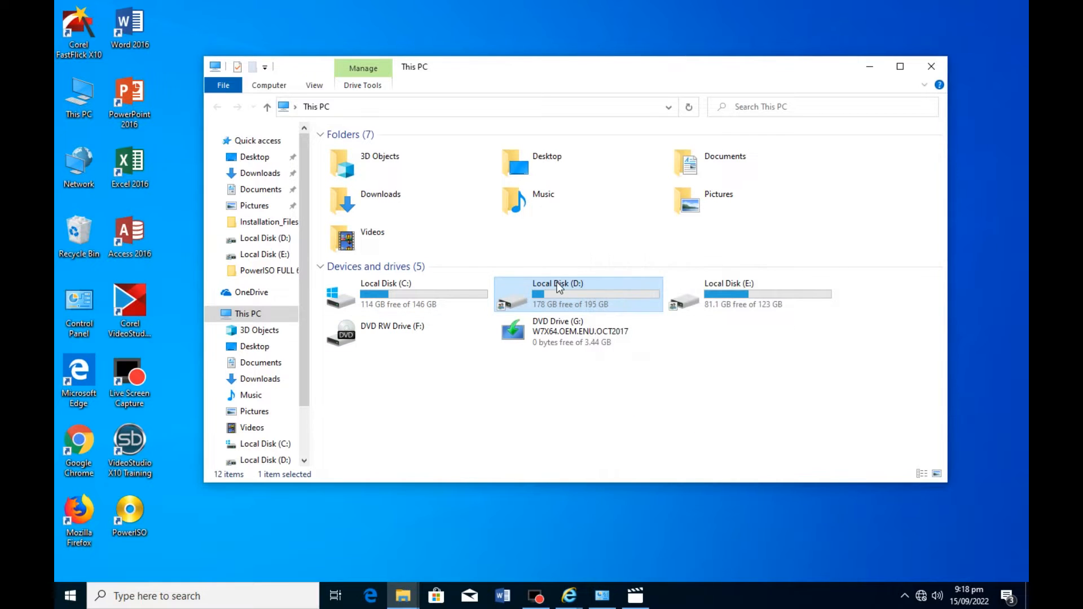
{"action": "left_click", "coordinate": [932, 67]}
Check the computer's basic system information, including the installed memory, and return to the desktop.
{"action": "right_click", "coordinate": [79, 97]}
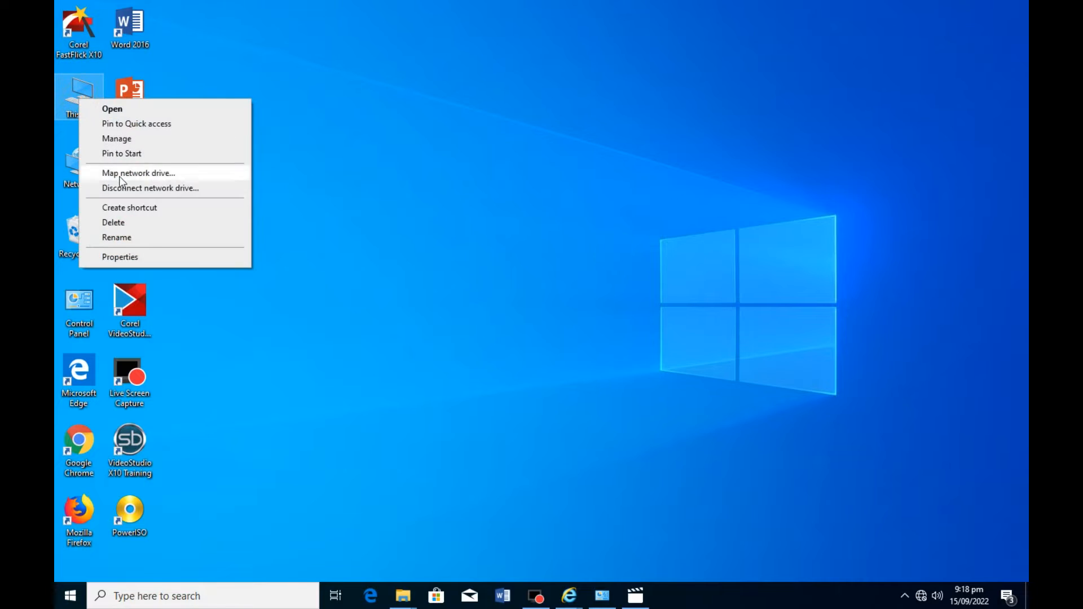
{"action": "left_click", "coordinate": [159, 258]}
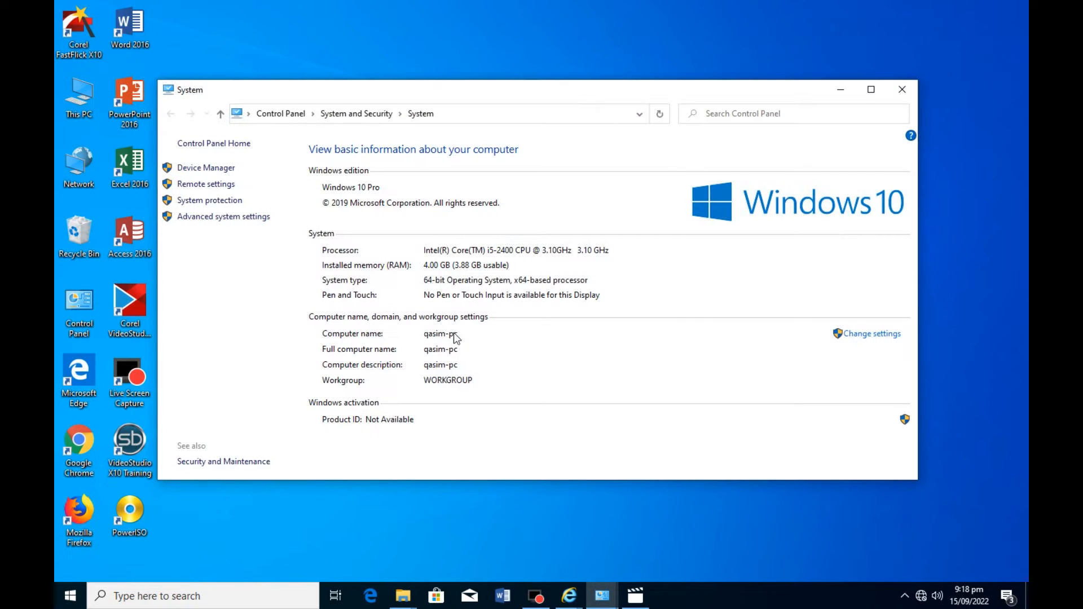
{"action": "left_click", "coordinate": [423, 264]}
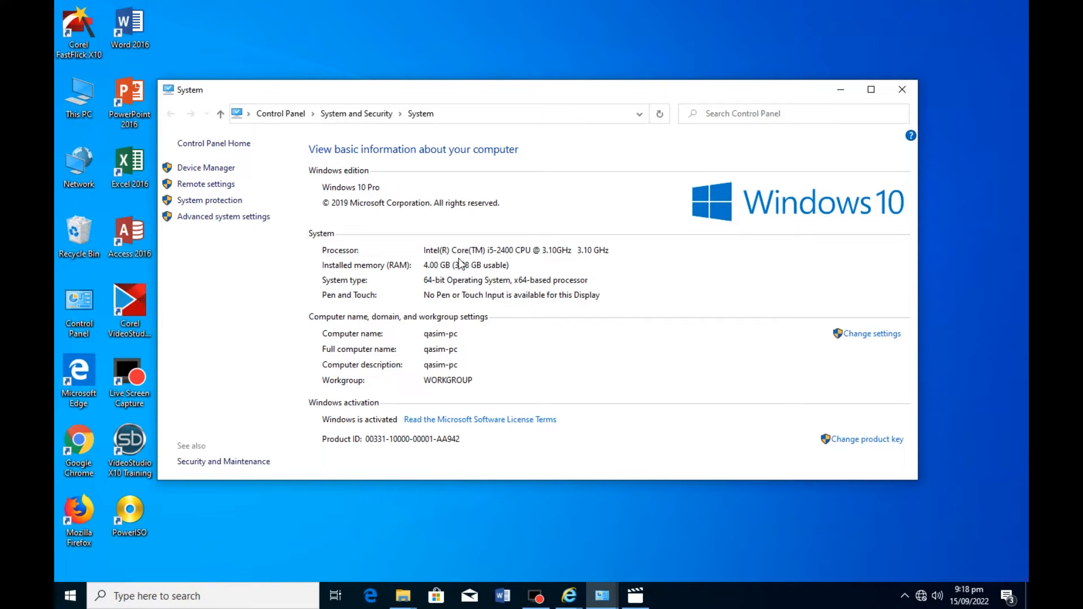
{"action": "left_click", "coordinate": [899, 92]}
{"action": "right_click", "coordinate": [235, 82]}
{"action": "left_click", "coordinate": [284, 120]}
Search Windows for "hyper" and open Hyper-V Manager.
{"action": "left_click", "coordinate": [153, 589]}
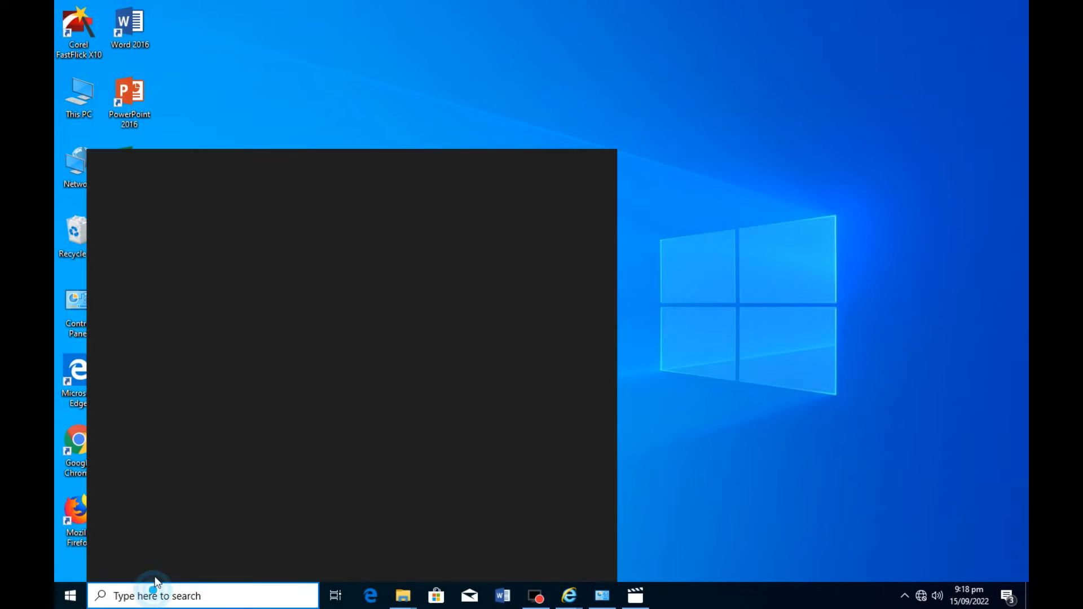
{"action": "type", "text": "hyper"}
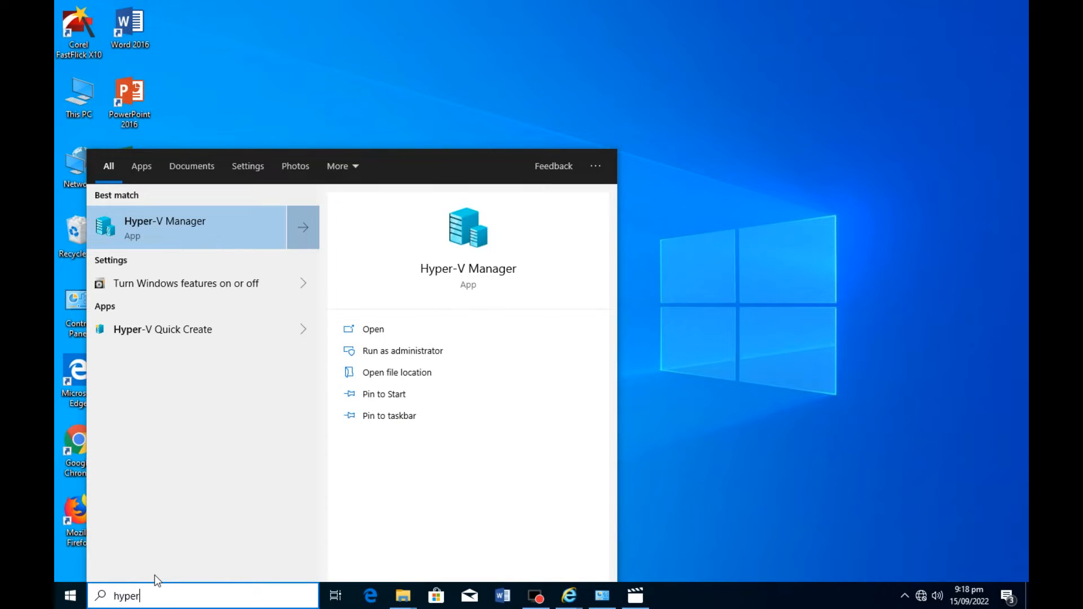
{"action": "left_click", "coordinate": [172, 239]}
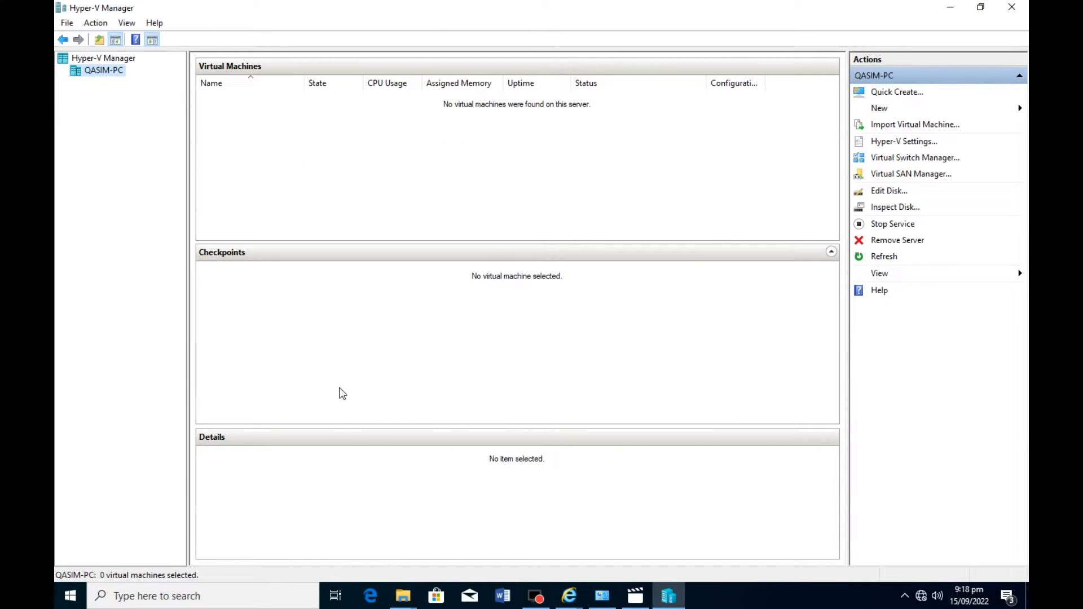
Start a new virtual machine named win-7 and keep it as Generation 1.
{"action": "left_click", "coordinate": [899, 111]}
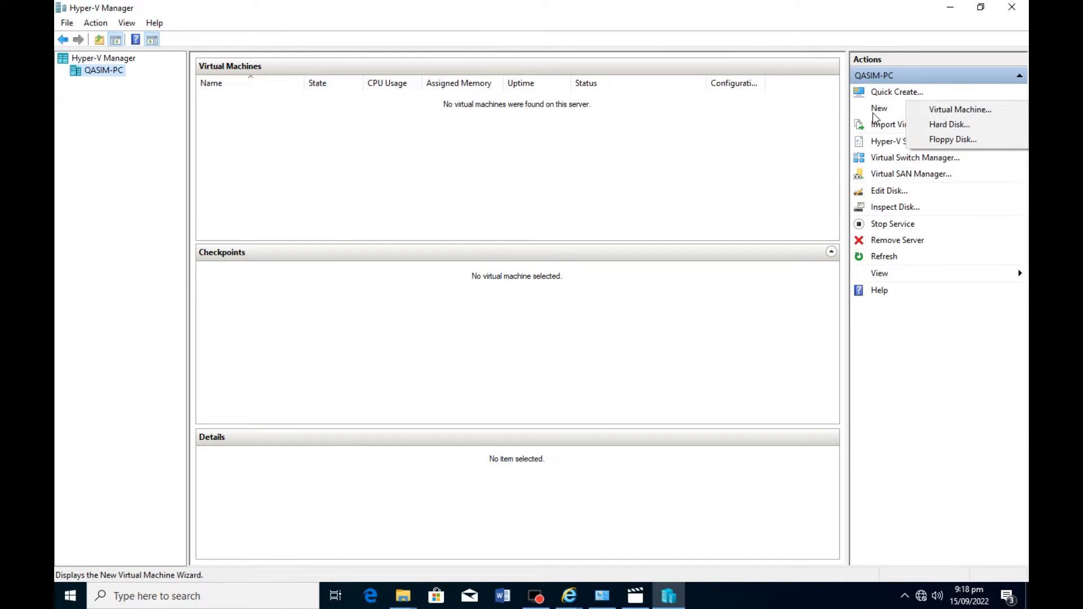
{"action": "left_click", "coordinate": [966, 114]}
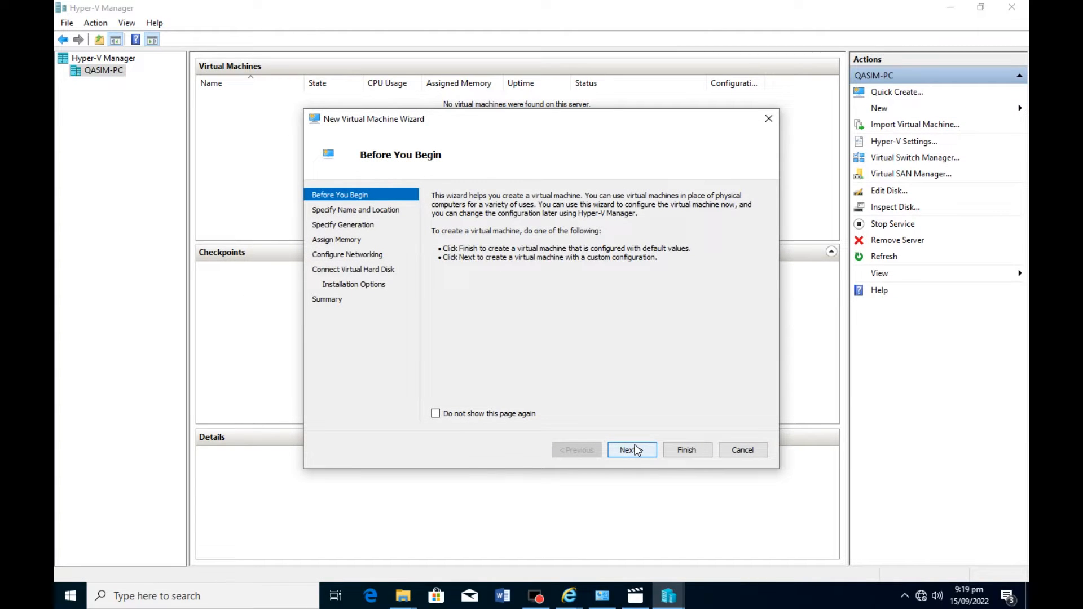
{"action": "left_click", "coordinate": [636, 450]}
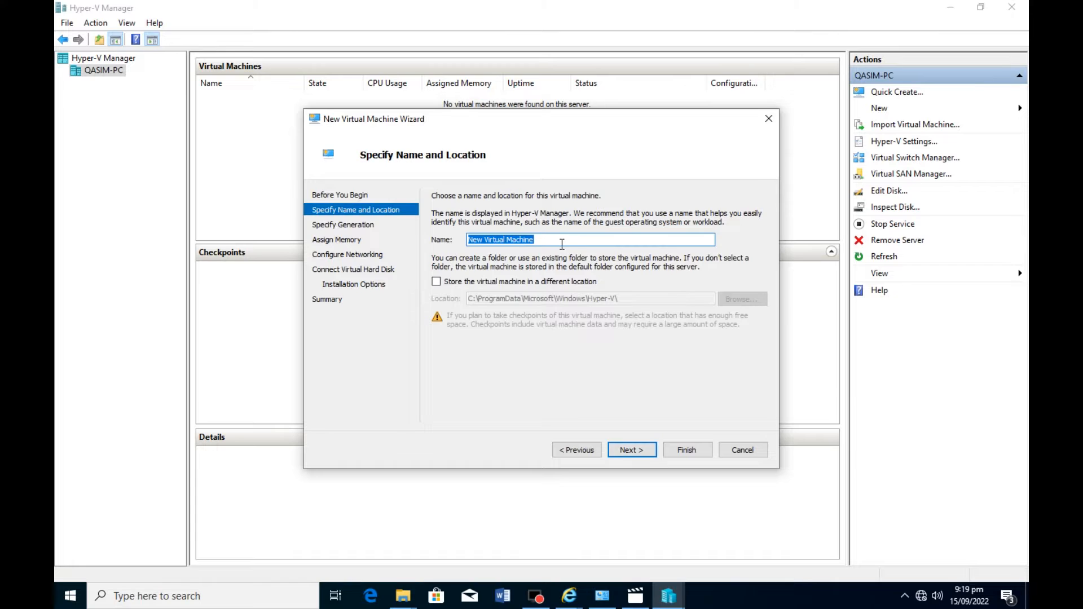
{"action": "type", "text": "win-7"}
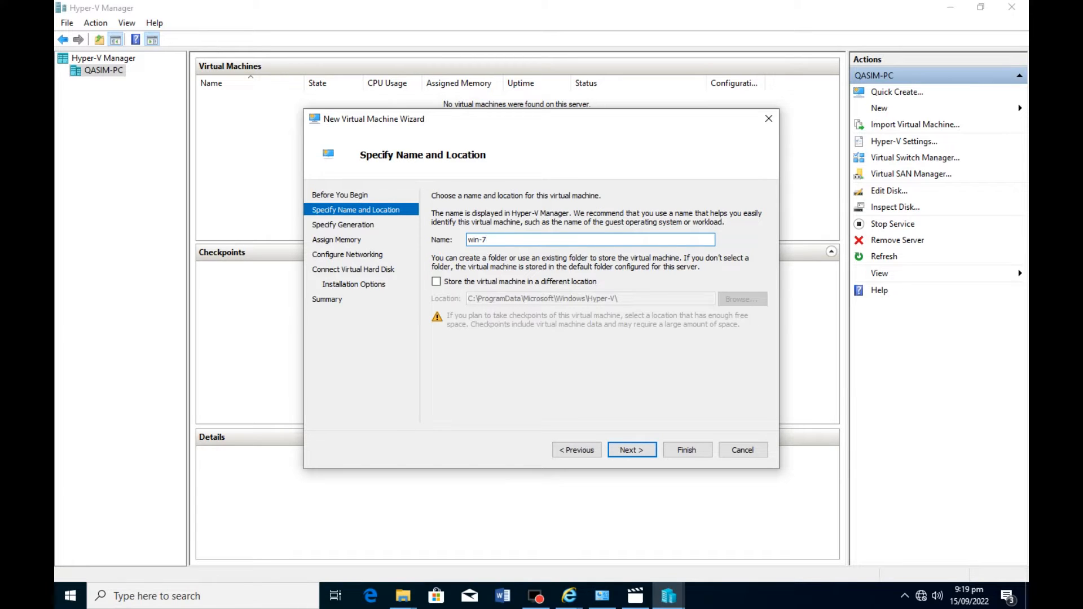
{"action": "left_click", "coordinate": [641, 454]}
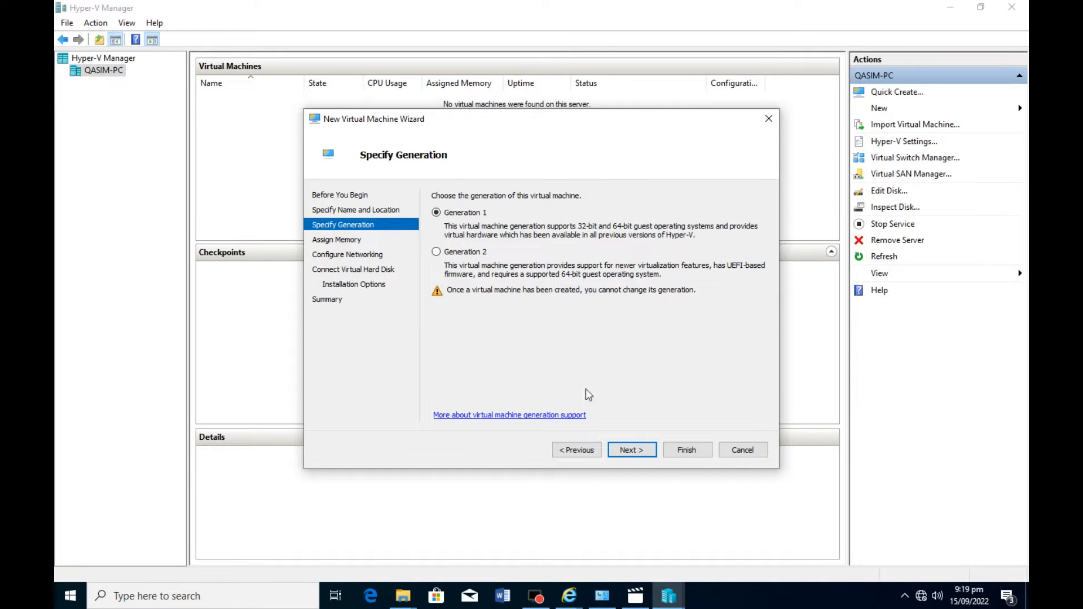
{"action": "left_click", "coordinate": [632, 451]}
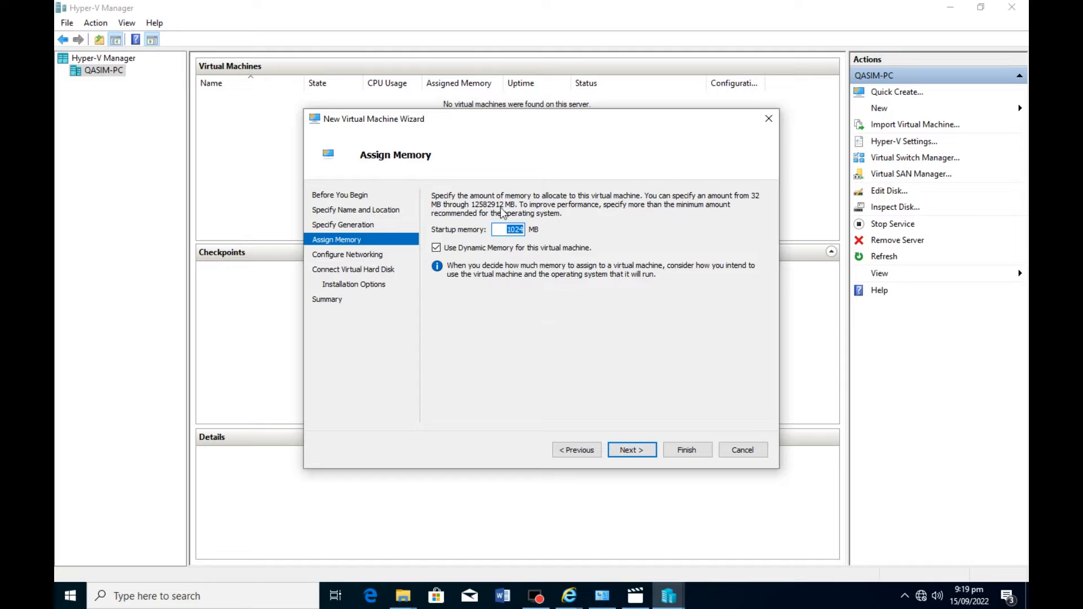
Open Calculator and multiply 1024 by 2 to work out the startup memory in MB.
{"action": "left_click", "coordinate": [75, 596]}
{"action": "type", "text": "cal"}
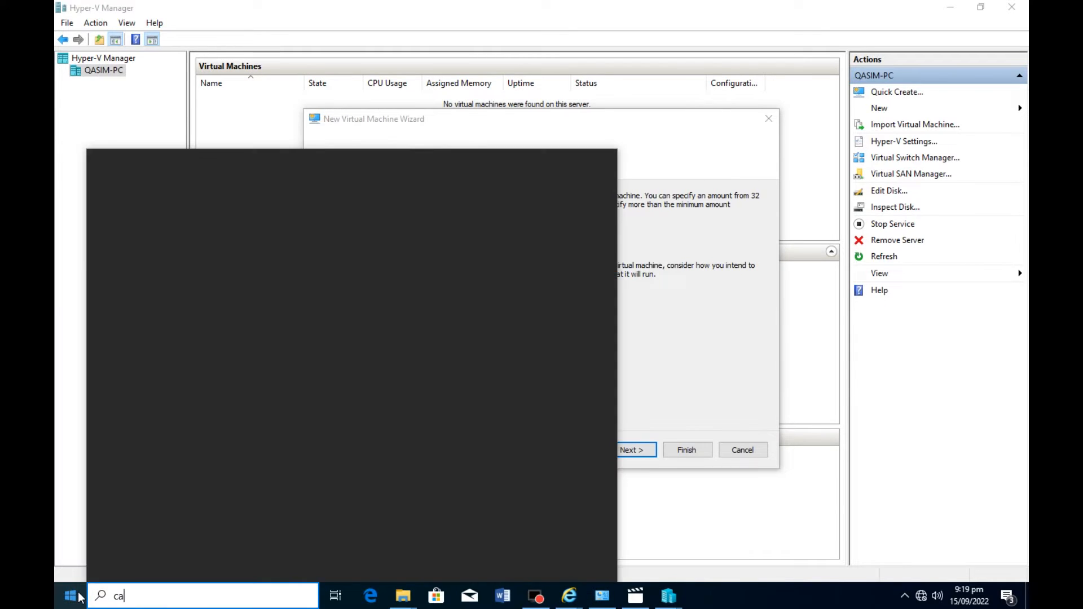
{"action": "key", "text": "Return"}
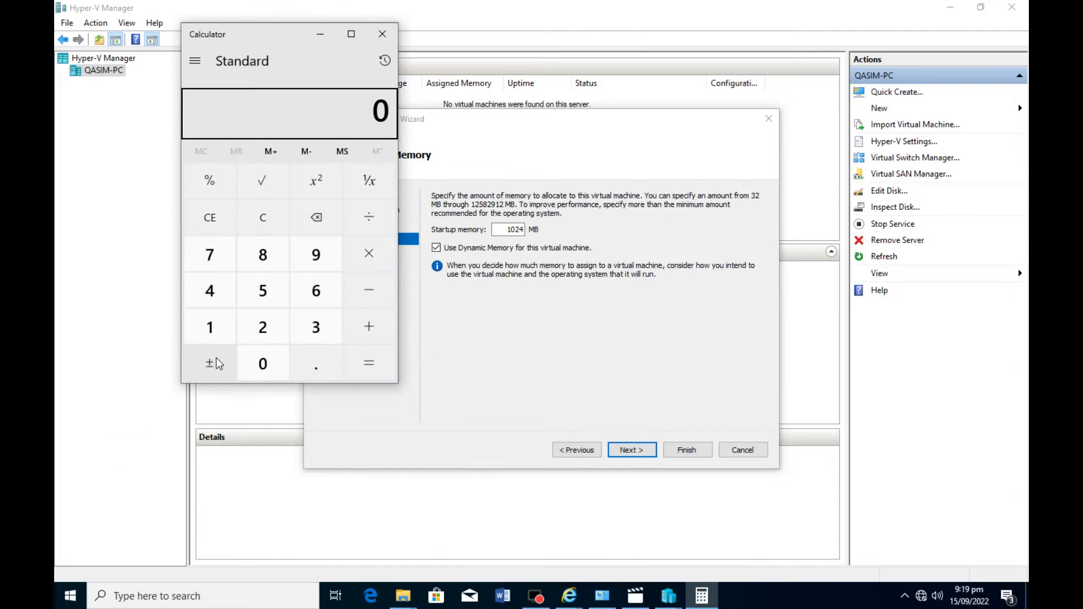
{"action": "type", "text": "1024"}
{"action": "key", "text": "asterisk"}
{"action": "type", "text": "2"}
{"action": "key", "text": "Return"}
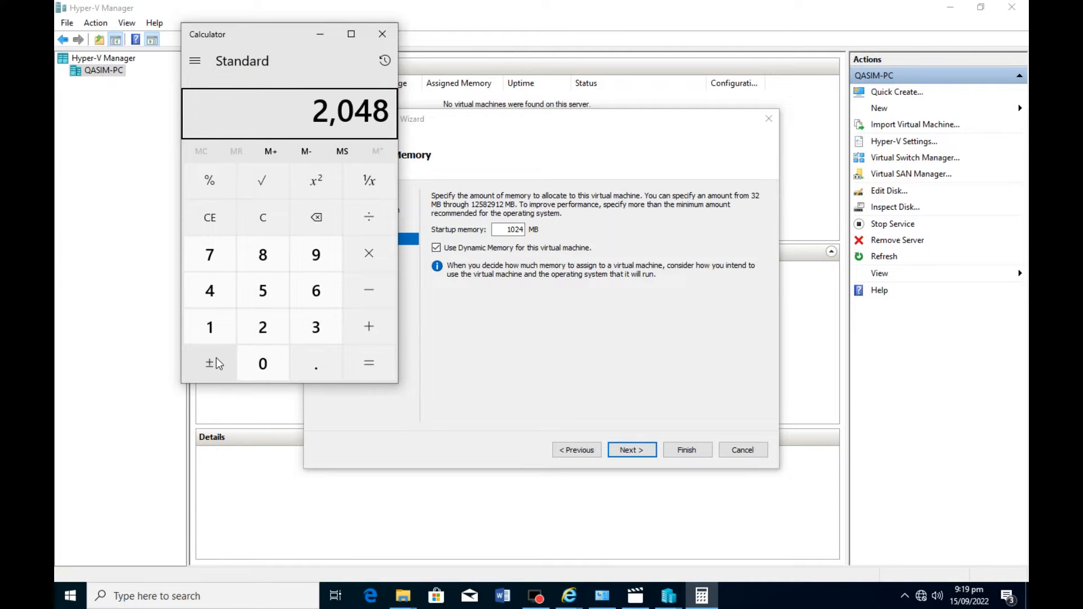
Assign 2048 MB of startup memory to the virtual machine and turn off Dynamic Memory.
{"action": "left_click", "coordinate": [571, 242]}
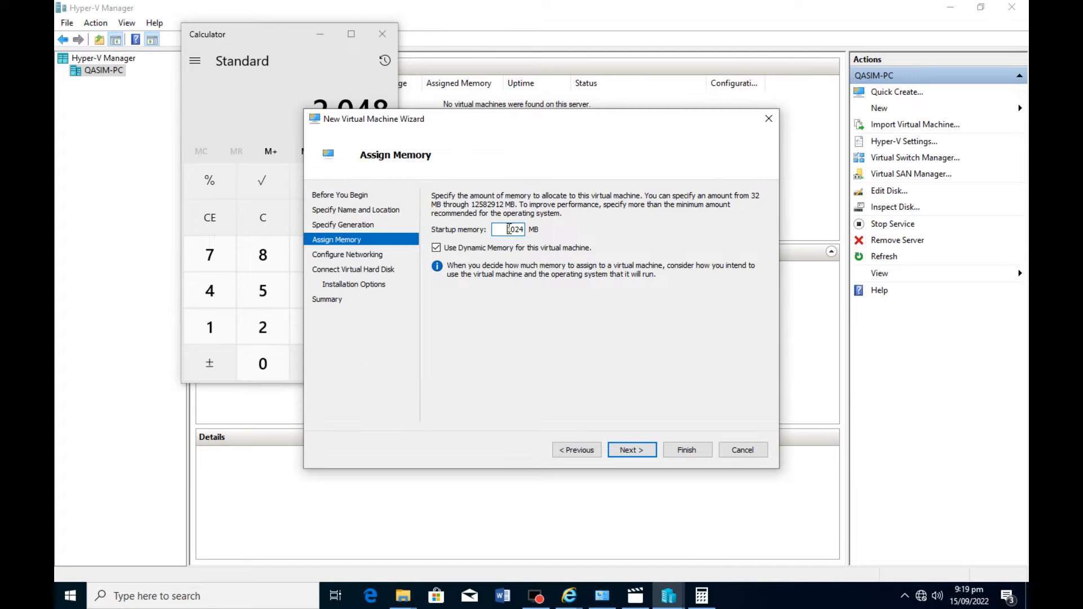
{"action": "type", "text": "2048"}
{"action": "left_click", "coordinate": [320, 34]}
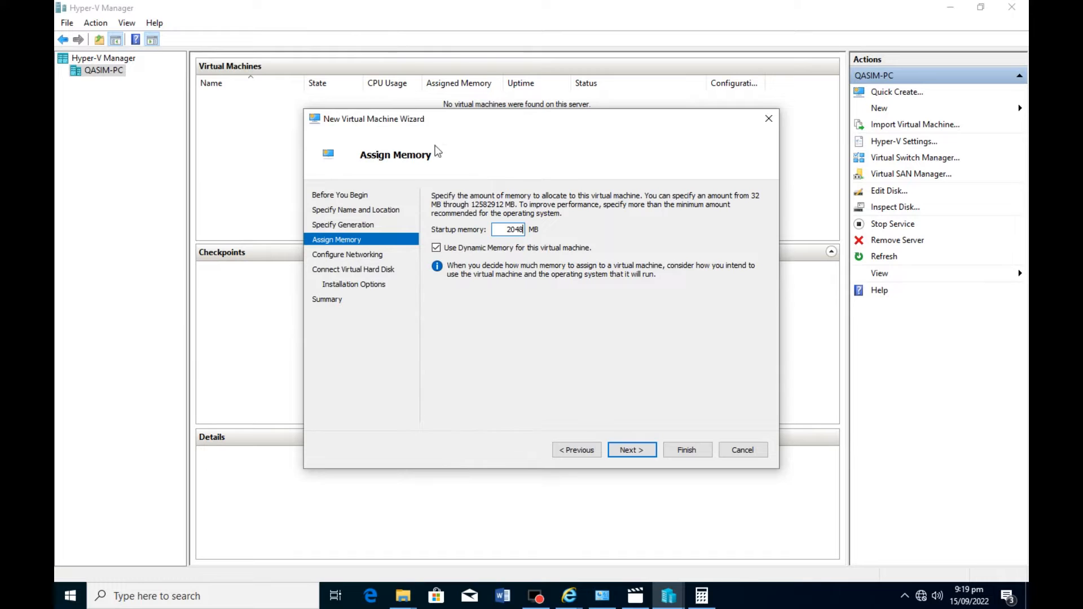
{"action": "left_click", "coordinate": [436, 248]}
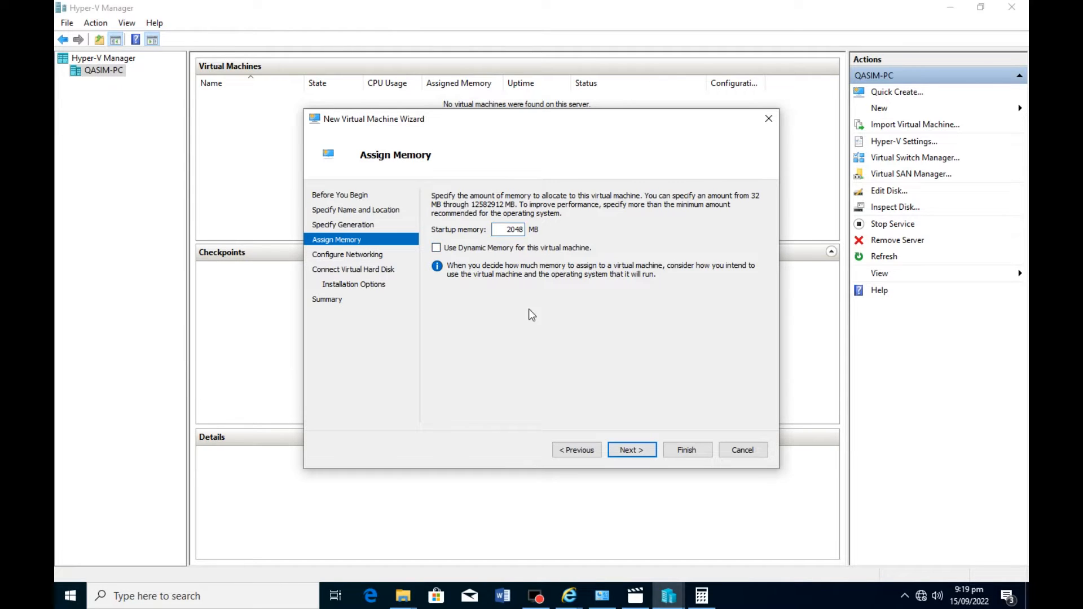
{"action": "left_click", "coordinate": [644, 456]}
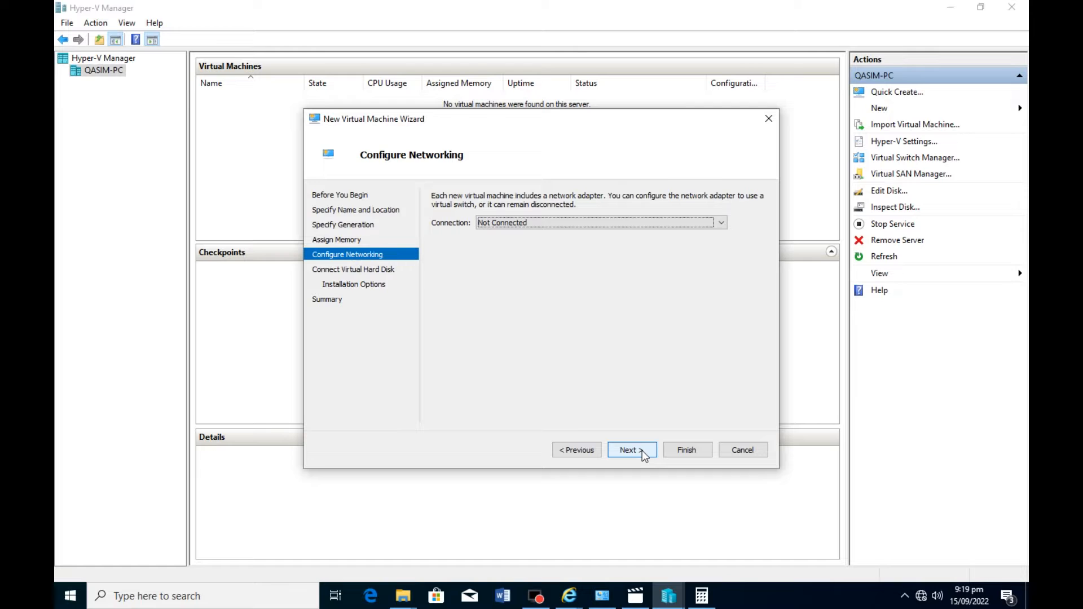
Connect the virtual machine's network adapter to Internal Switch.
{"action": "left_click", "coordinate": [716, 224]}
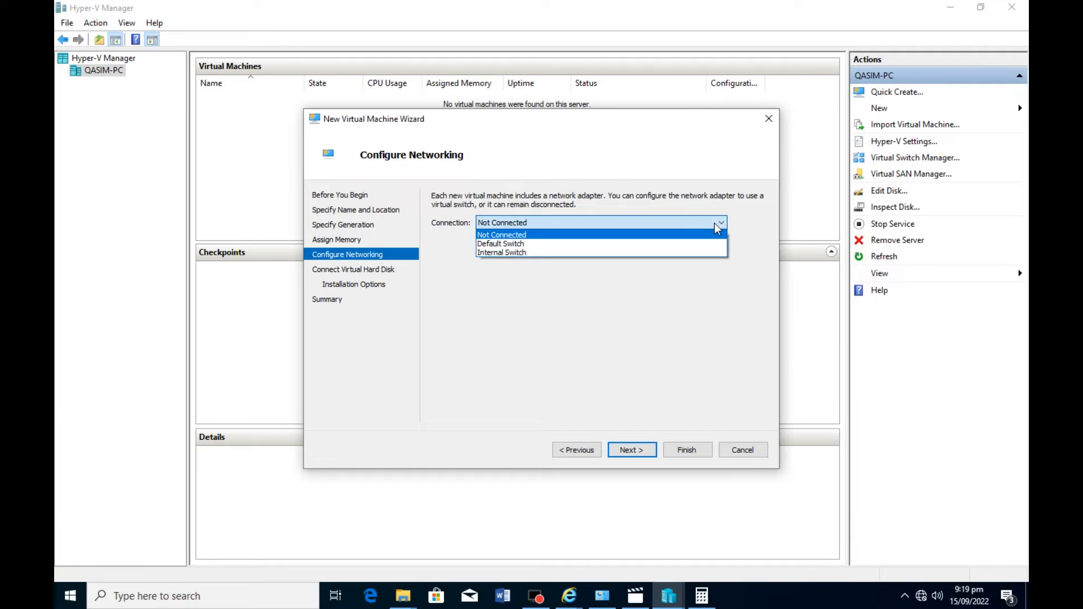
{"action": "left_click", "coordinate": [535, 253]}
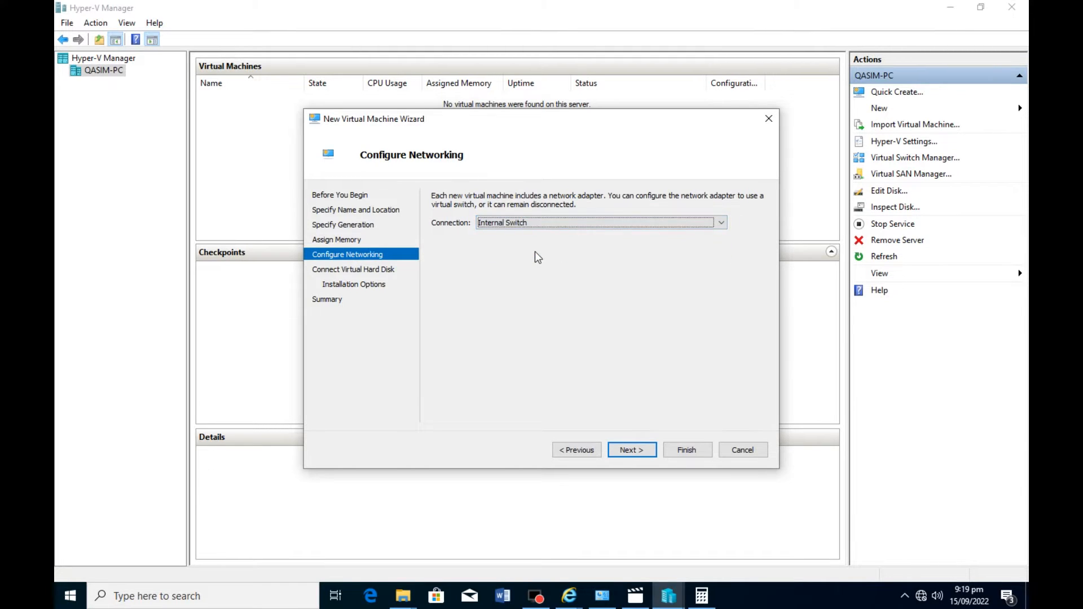
{"action": "left_click", "coordinate": [642, 456]}
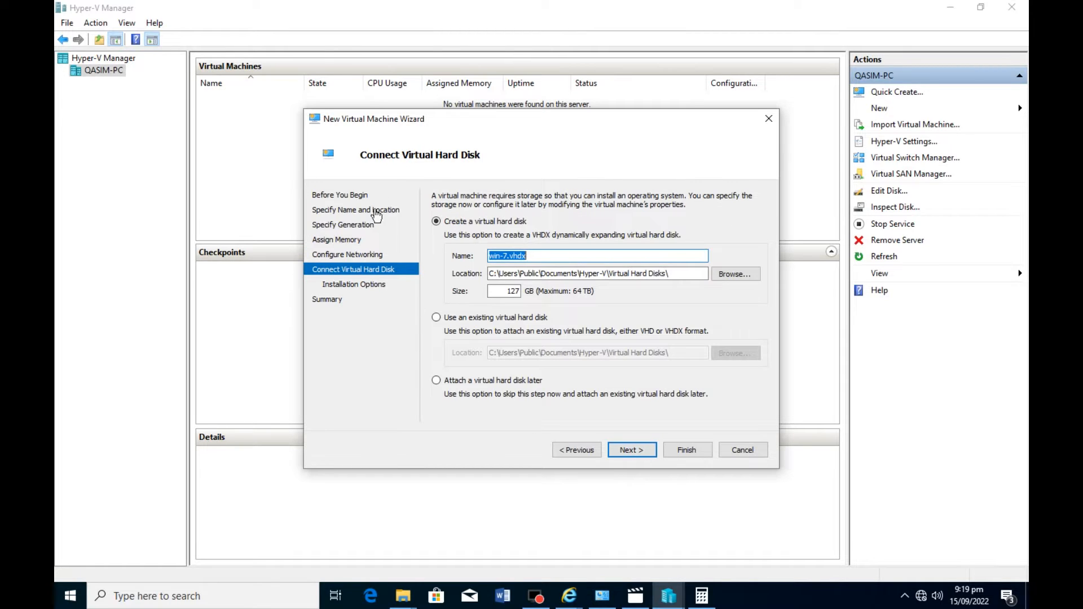
Set the storage location of the new virtual hard disk win-7.vhdx to Local Disk (D:).
{"action": "left_click", "coordinate": [501, 256]}
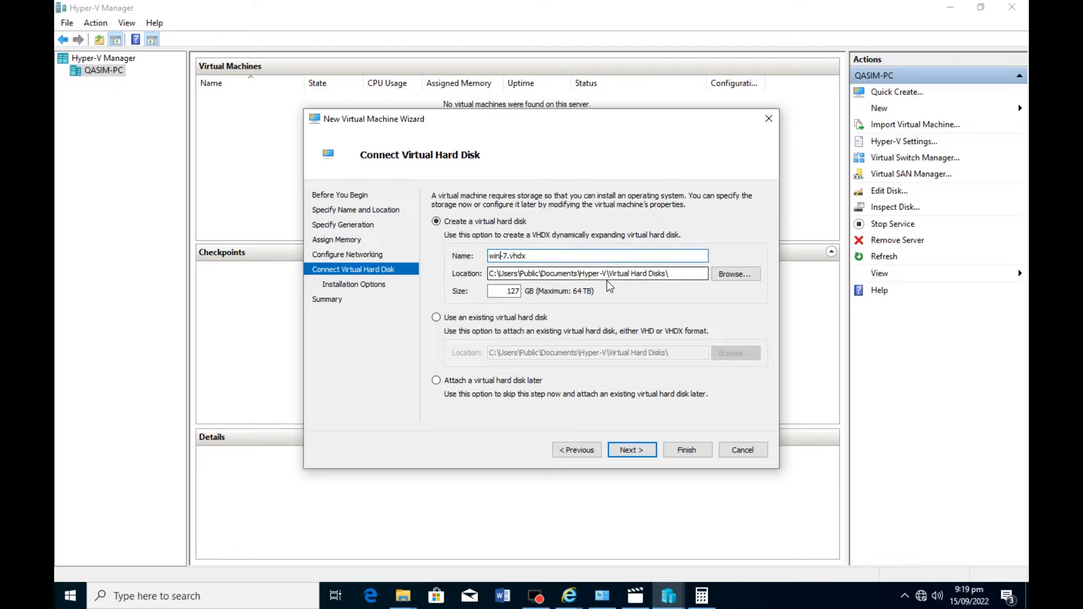
{"action": "left_click", "coordinate": [755, 275]}
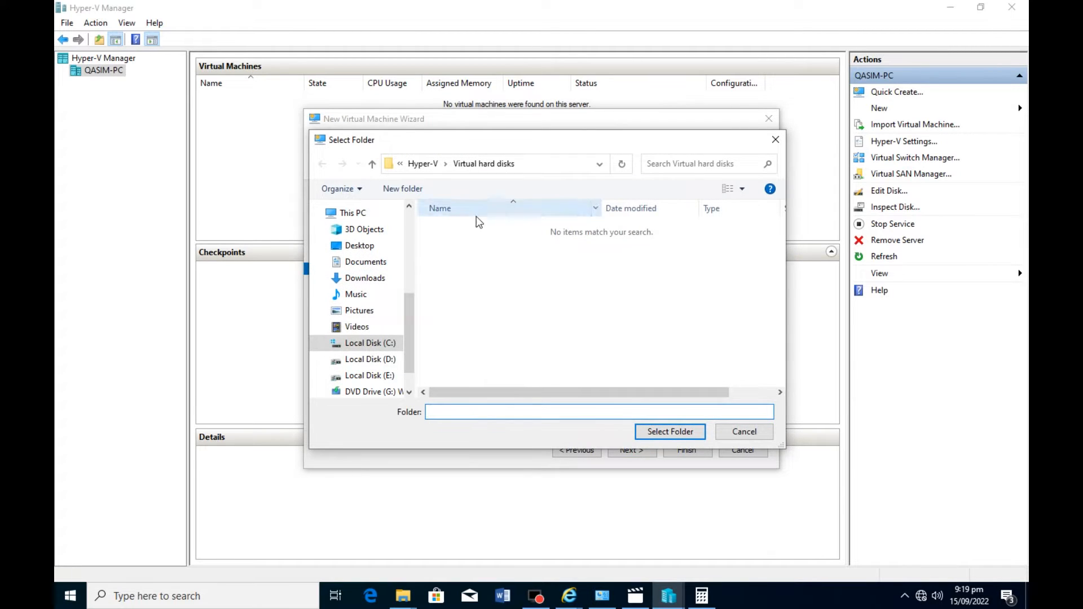
{"action": "left_click", "coordinate": [366, 360]}
{"action": "left_click", "coordinate": [465, 413]}
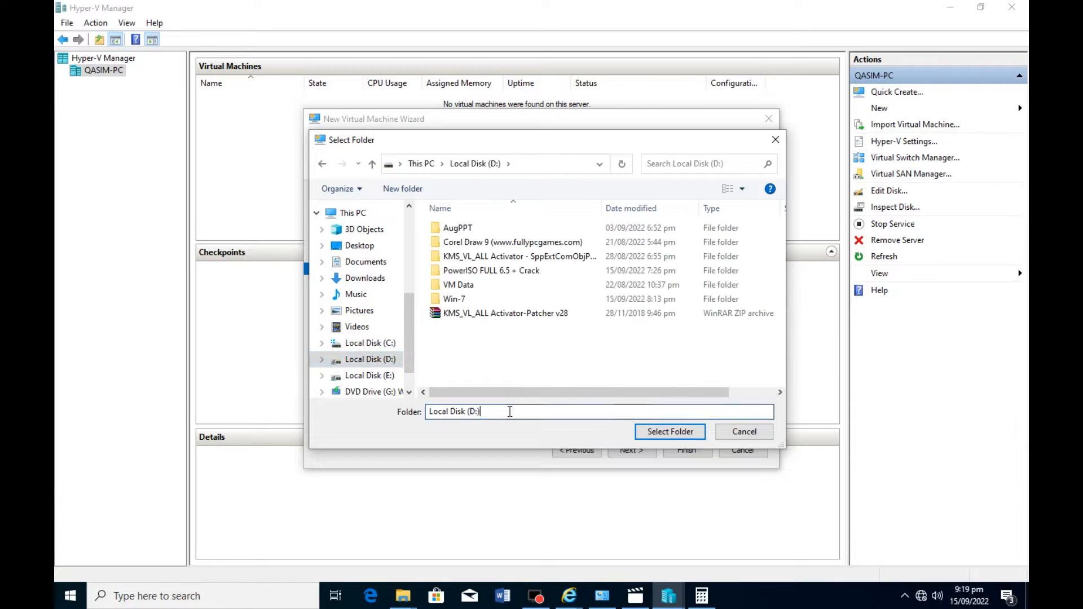
{"action": "left_click", "coordinate": [670, 433]}
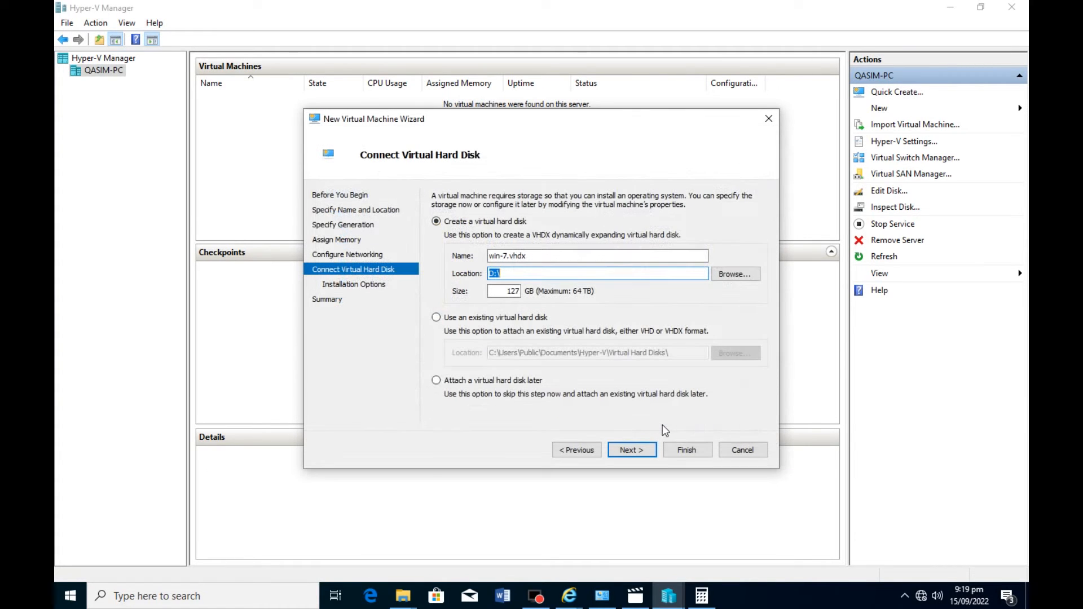
Set the size of the new virtual hard disk to 80 GB and continue to the installation options.
{"action": "double_click", "coordinate": [522, 292]}
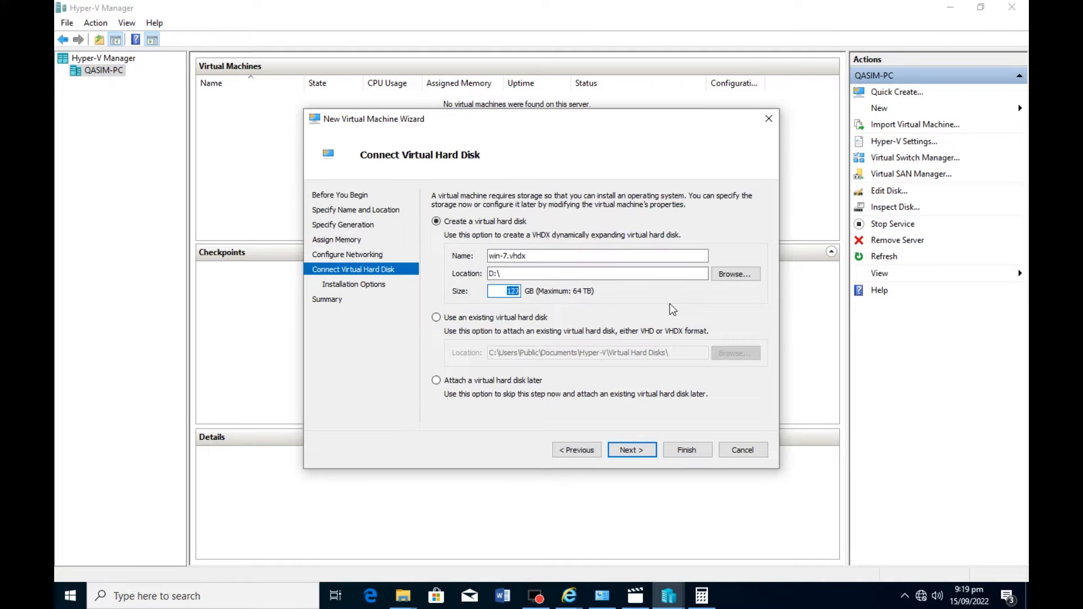
{"action": "type", "text": "80"}
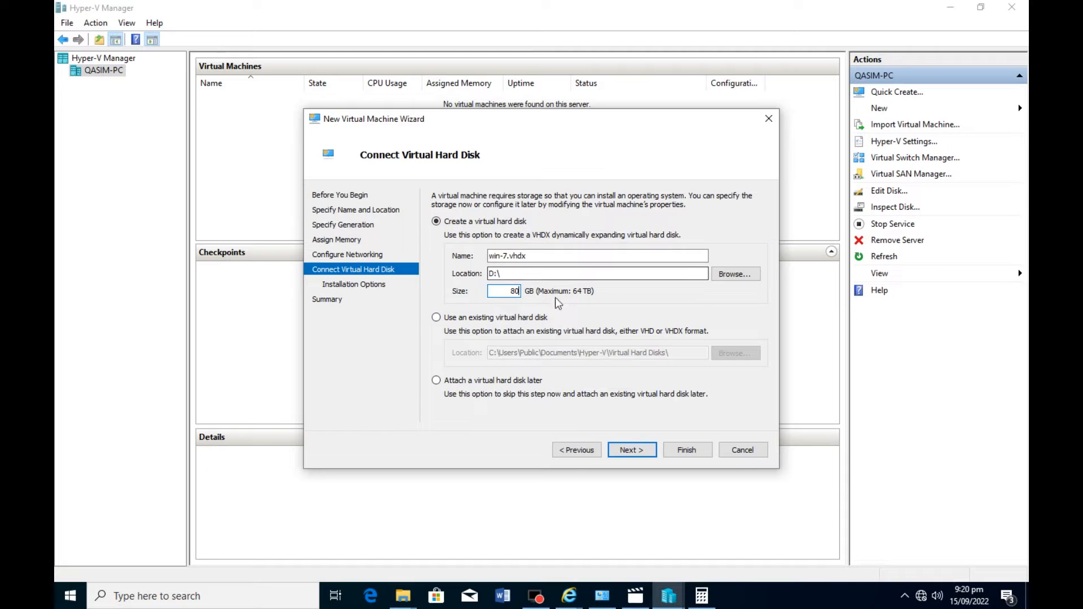
{"action": "left_click", "coordinate": [630, 449]}
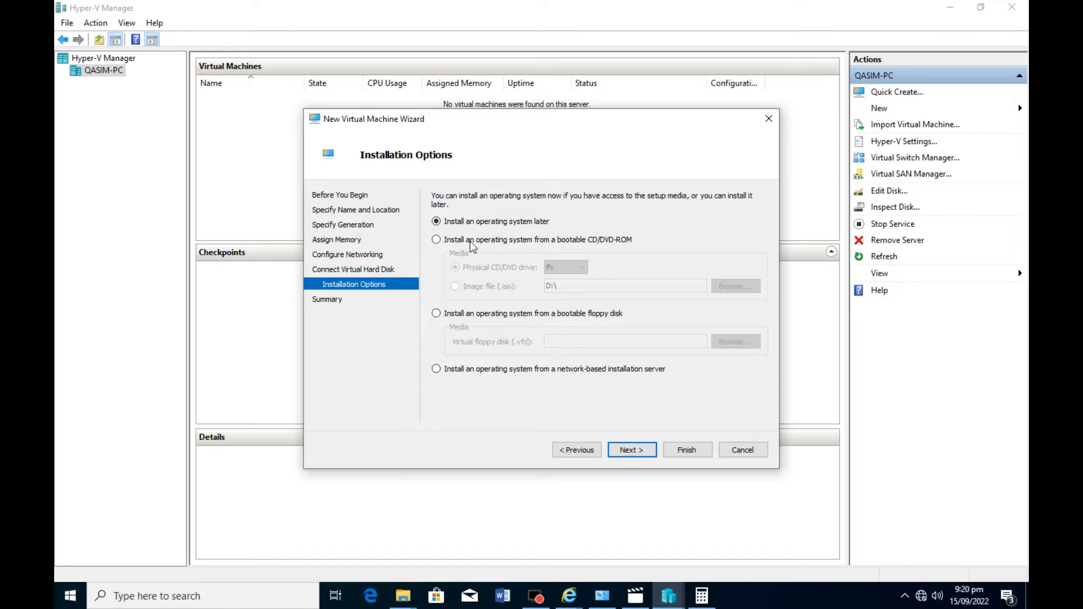
{"action": "left_click", "coordinate": [438, 240]}
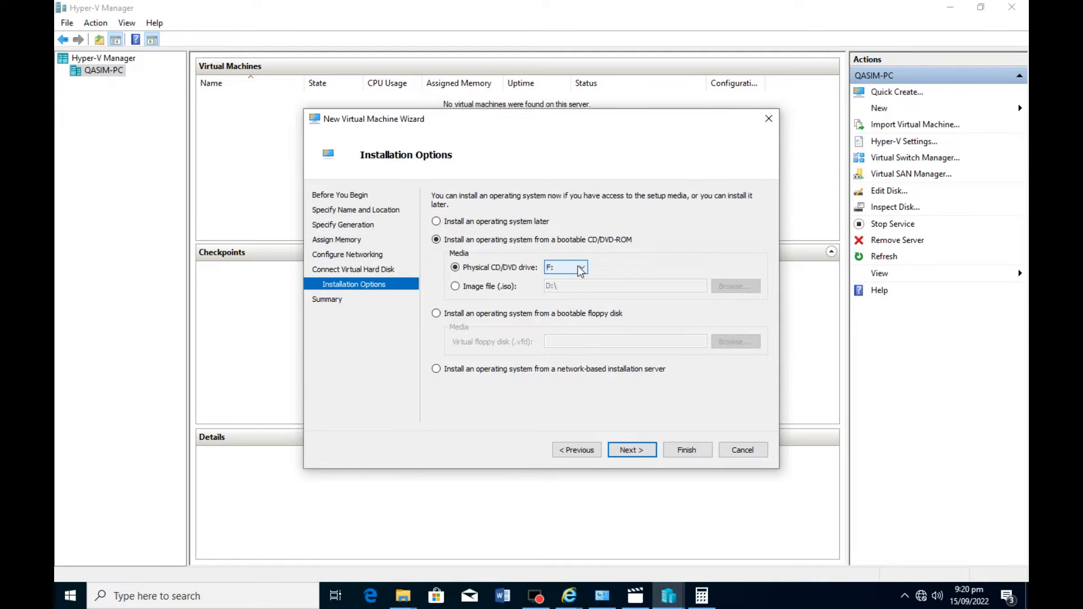
{"action": "left_click", "coordinate": [456, 286]}
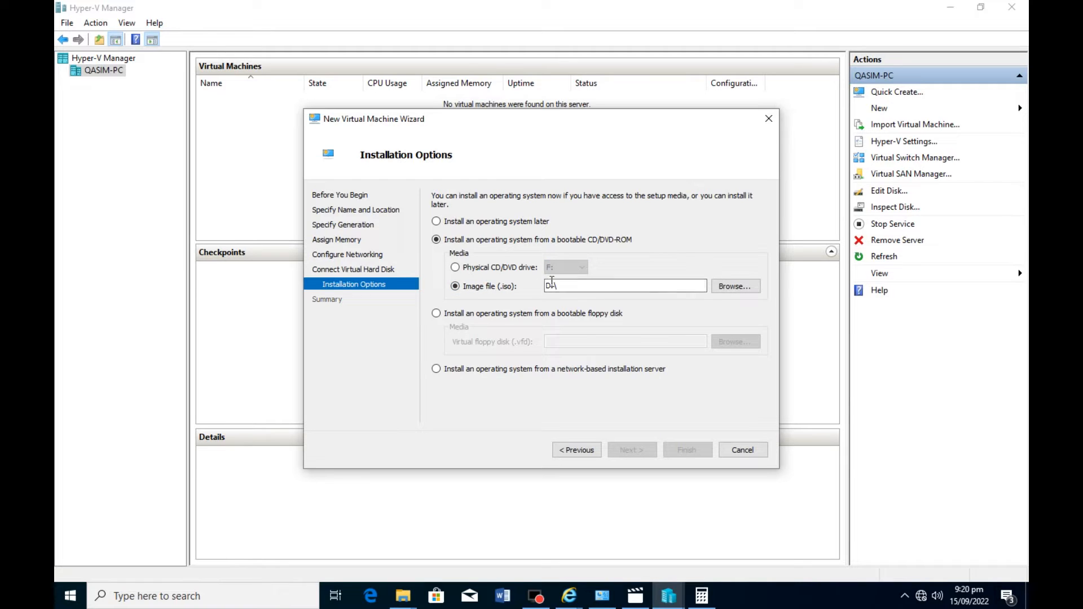
{"action": "left_click", "coordinate": [455, 268]}
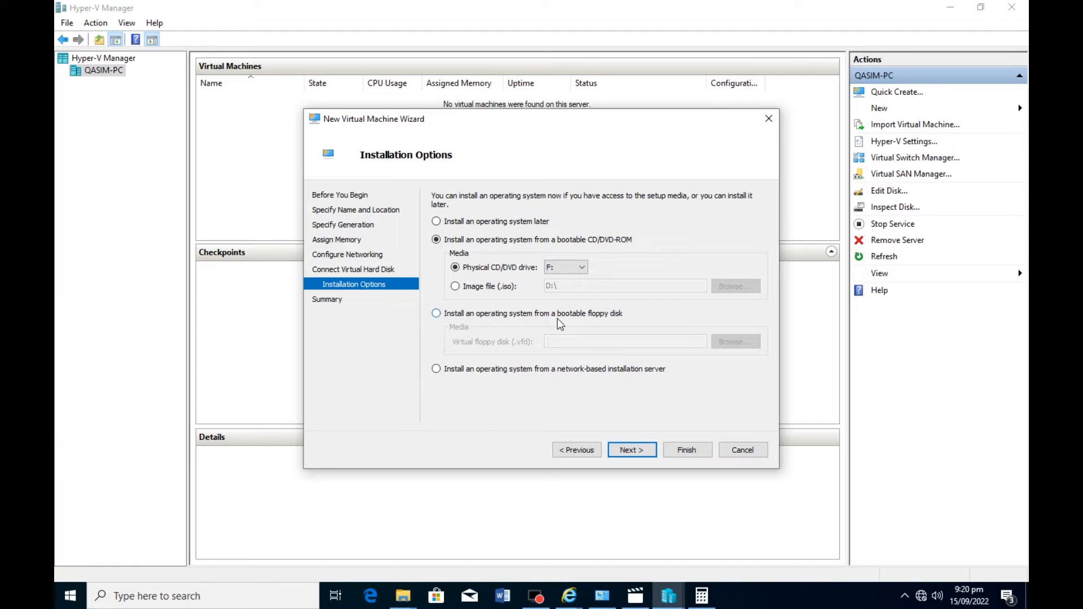
{"action": "left_click", "coordinate": [436, 314]}
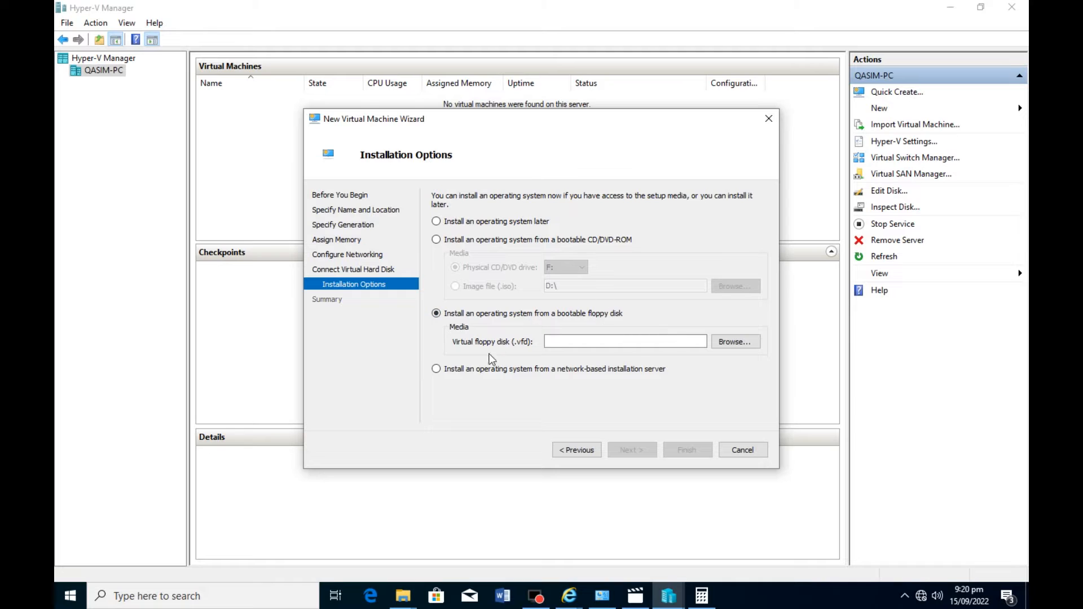
{"action": "left_click", "coordinate": [438, 369]}
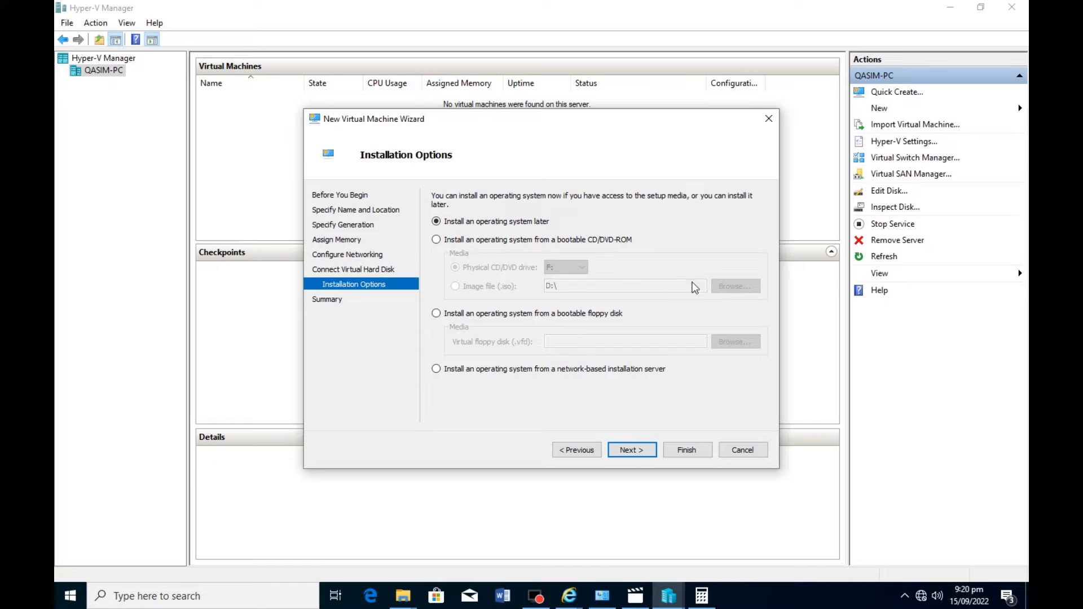
Keep the option to install an operating system later and finish creating the win-7 virtual machine.
{"action": "left_click", "coordinate": [641, 453]}
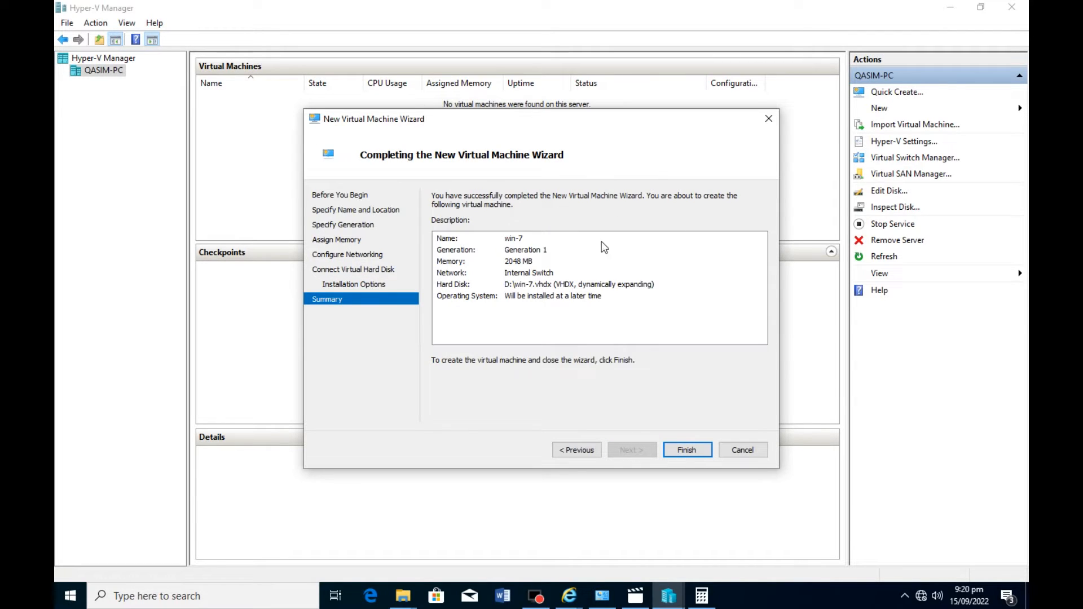
{"action": "left_click", "coordinate": [687, 451]}
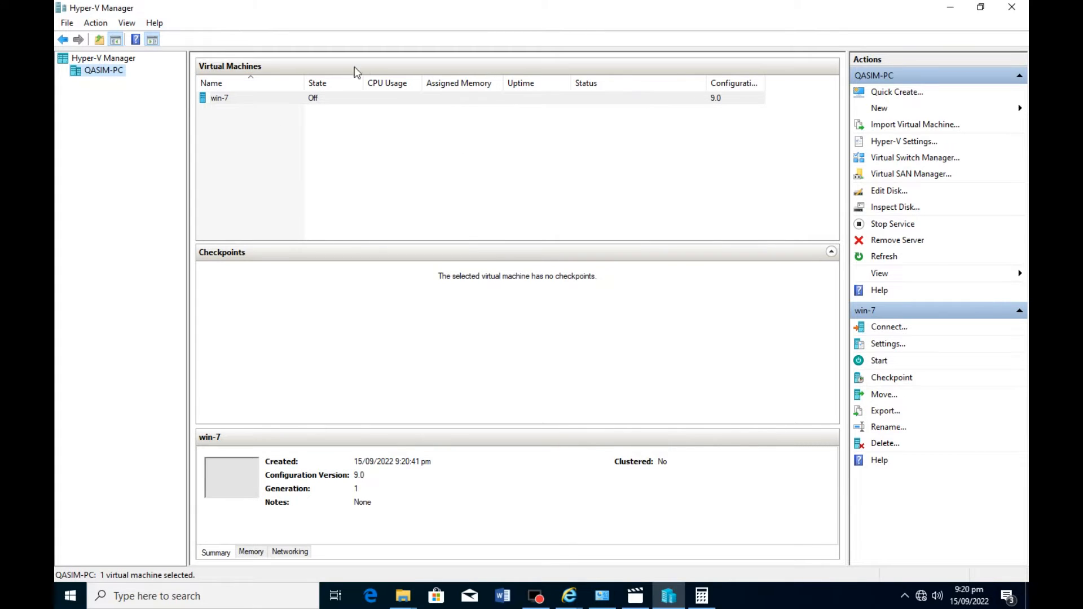
Connect to the win-7 virtual machine and insert an installation disk into its DVD drive.
{"action": "left_click", "coordinate": [215, 100]}
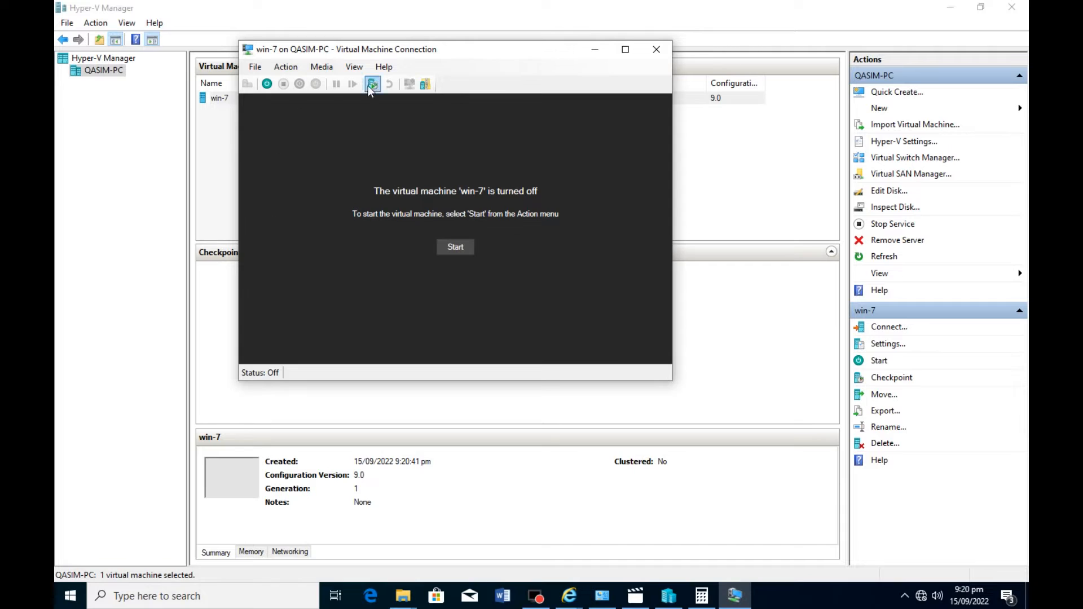
{"action": "left_click", "coordinate": [322, 67]}
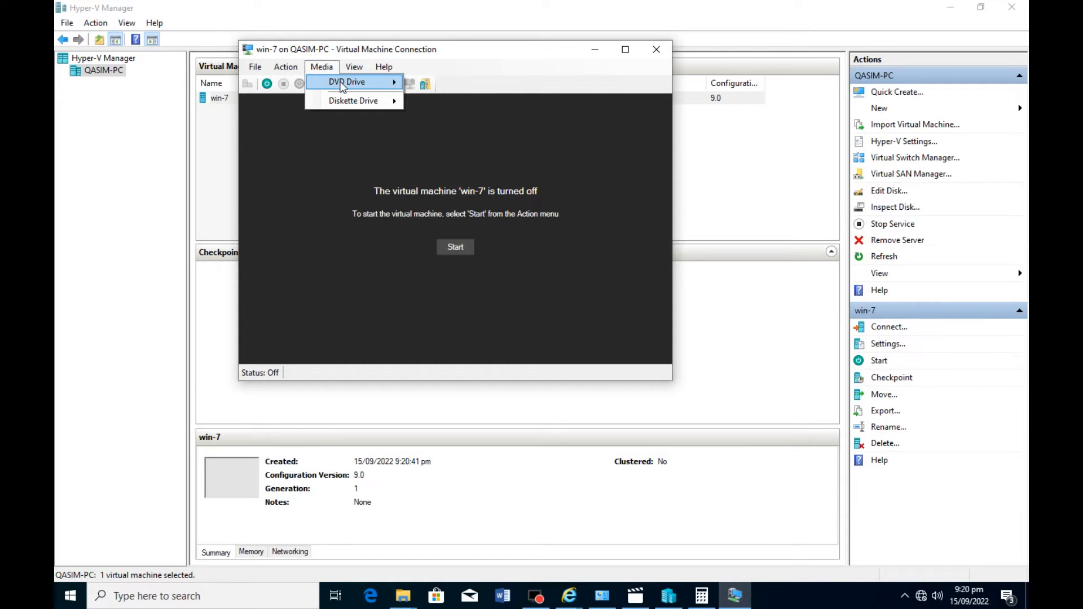
{"action": "mouse_move", "coordinate": [342, 87]}
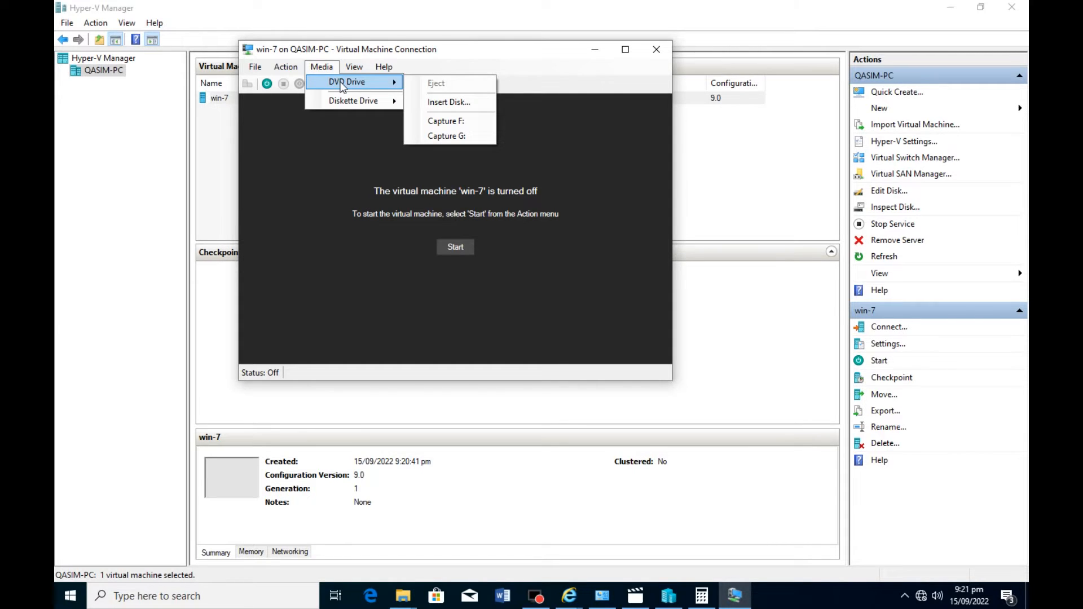
{"action": "left_click", "coordinate": [473, 107]}
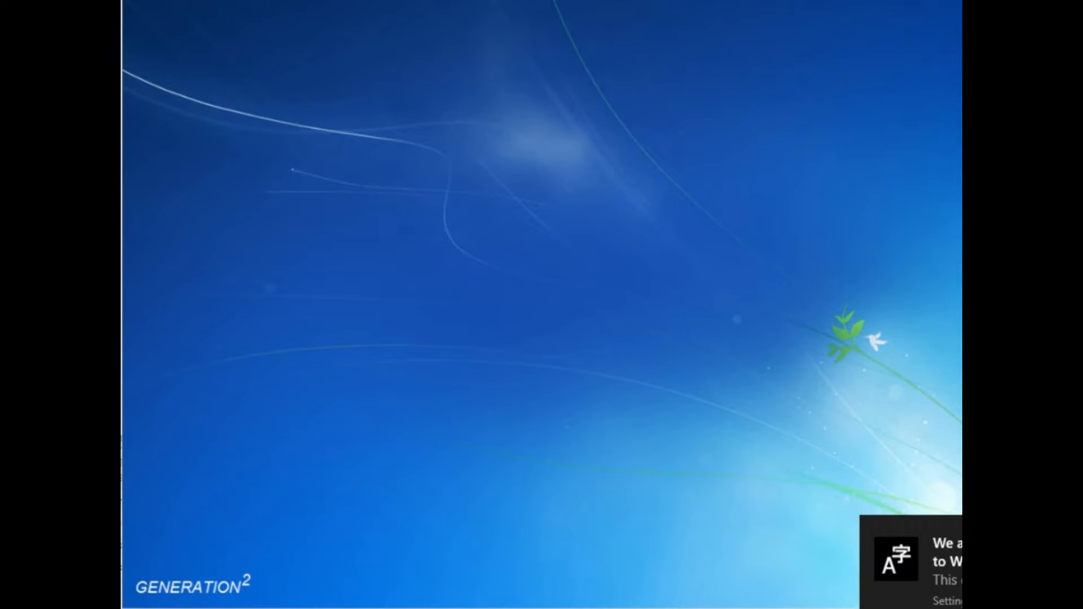
Set the Windows Setup time and currency format to English (American Samoa) and continue.
{"action": "left_click", "coordinate": [769, 431]}
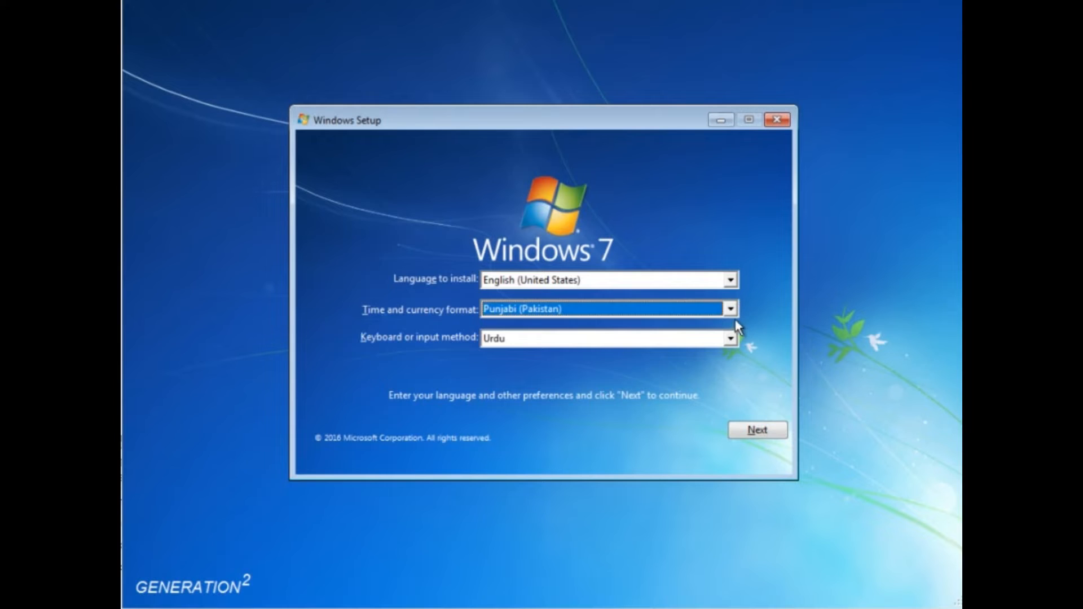
{"action": "left_click", "coordinate": [729, 309]}
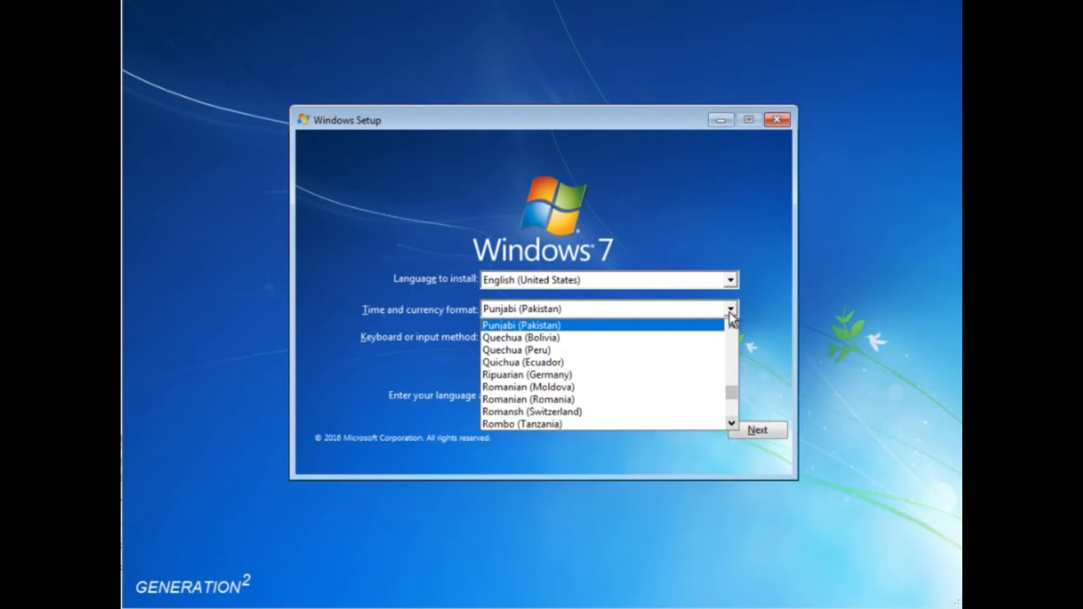
{"action": "key", "text": "e"}
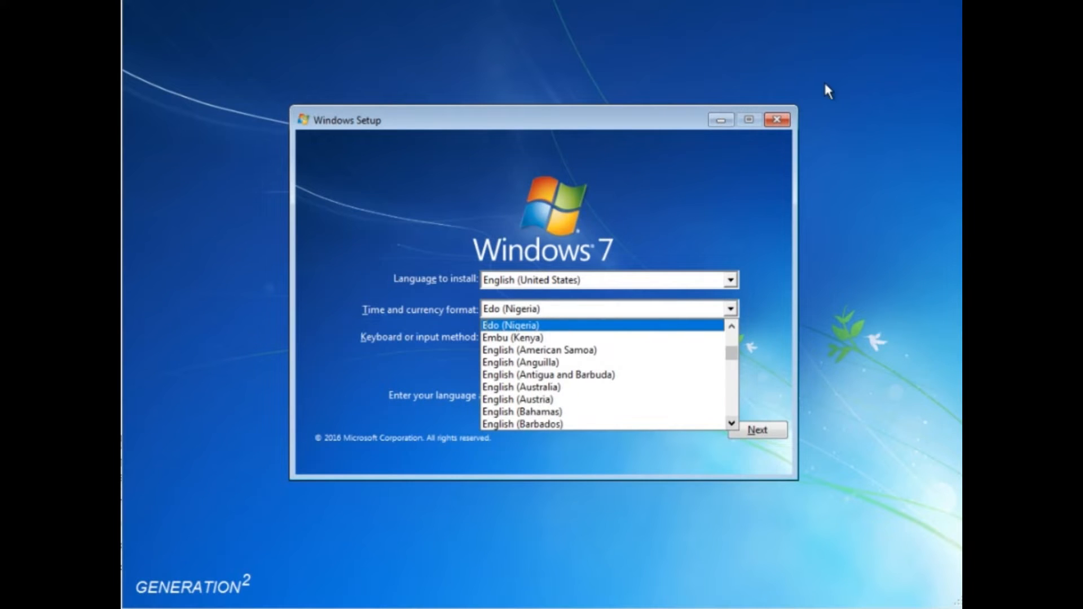
{"action": "left_click", "coordinate": [642, 350]}
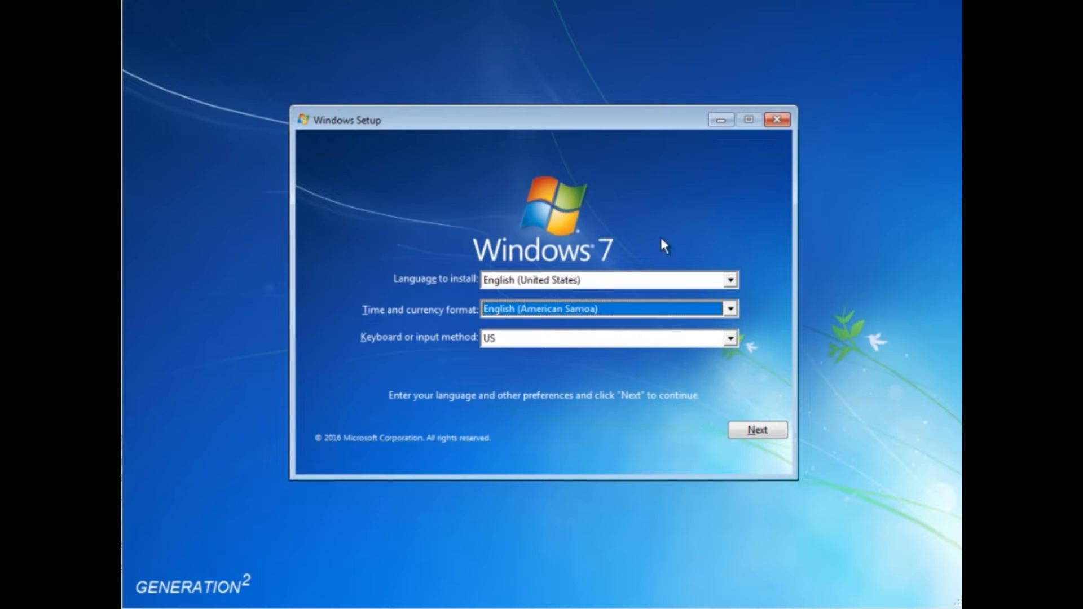
{"action": "left_click", "coordinate": [754, 434]}
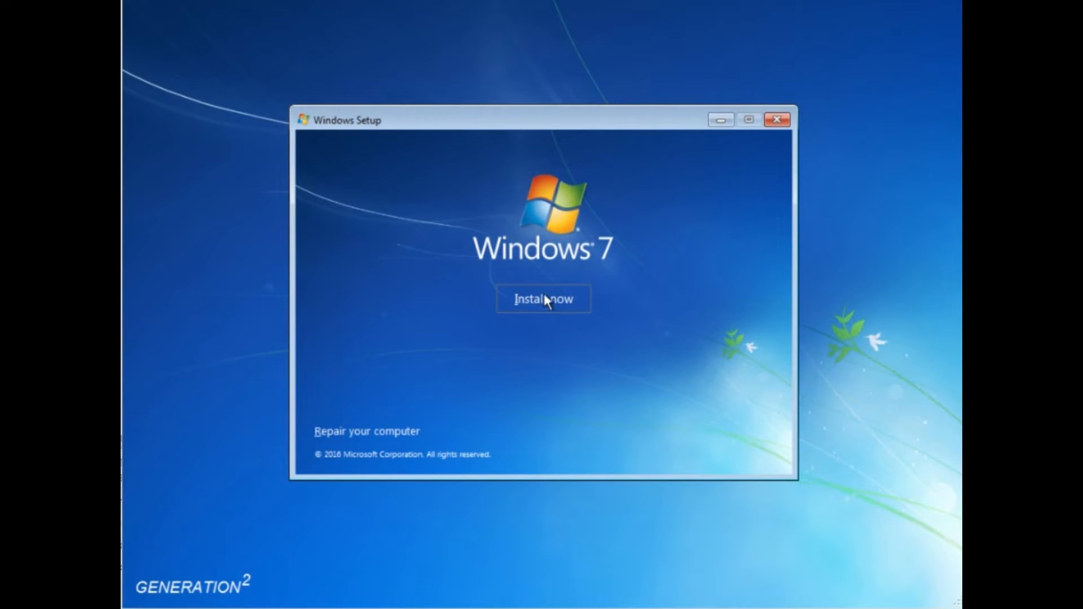
Start installing the Windows 7 Home Premium STD x64 edition and accept its license terms.
{"action": "left_click", "coordinate": [545, 295]}
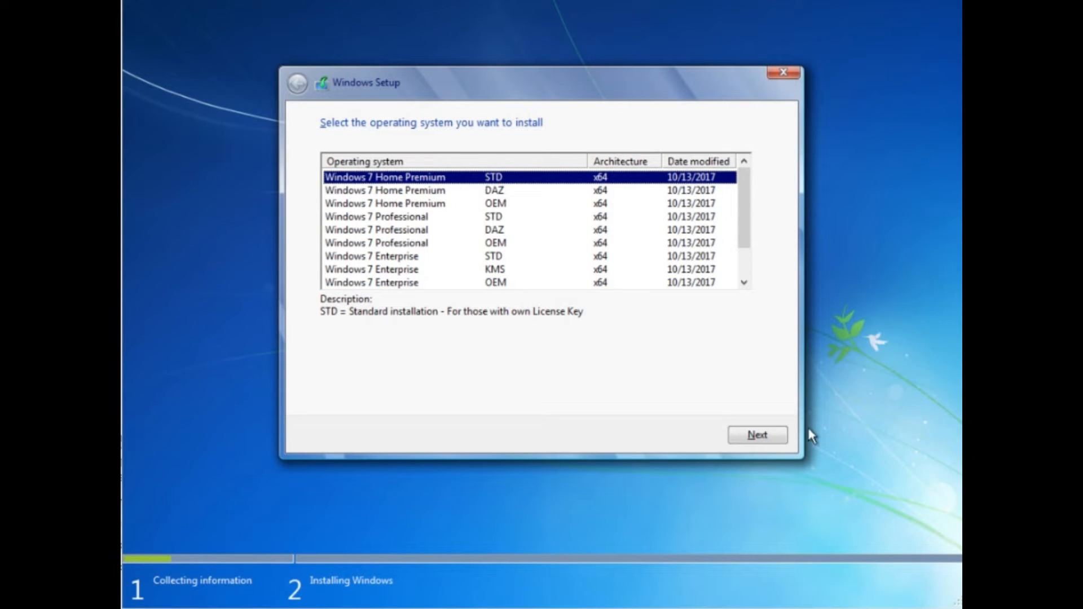
{"action": "left_click", "coordinate": [759, 436]}
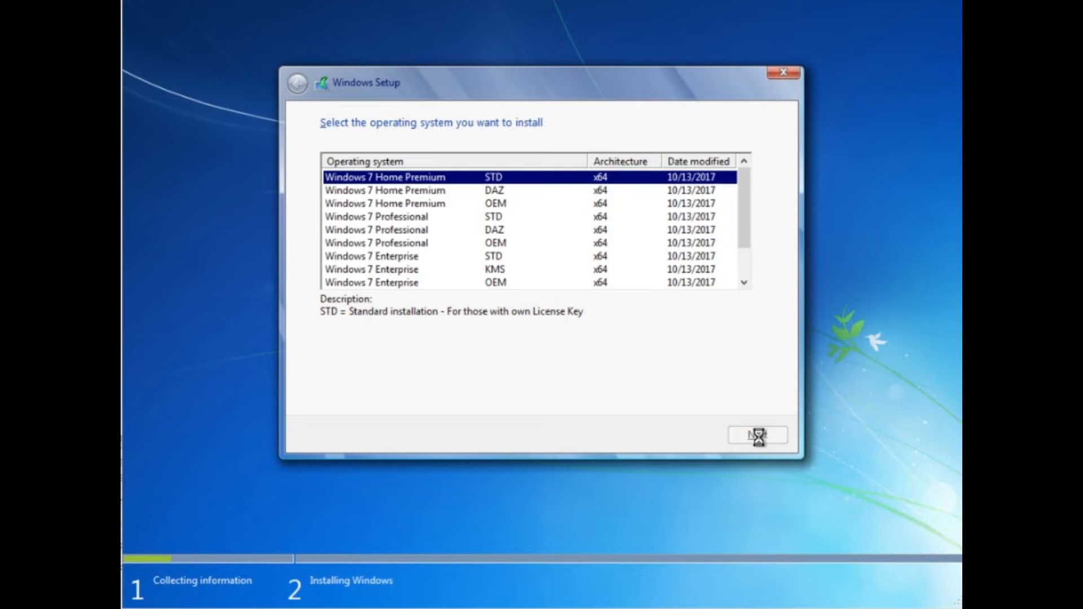
{"action": "left_click", "coordinate": [385, 397]}
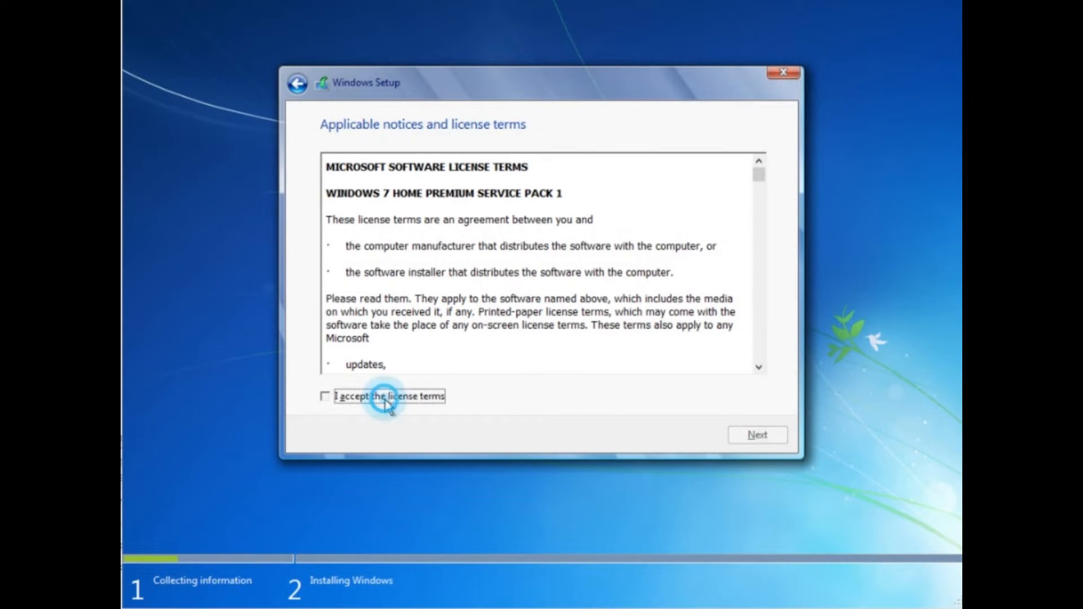
{"action": "left_click", "coordinate": [757, 436]}
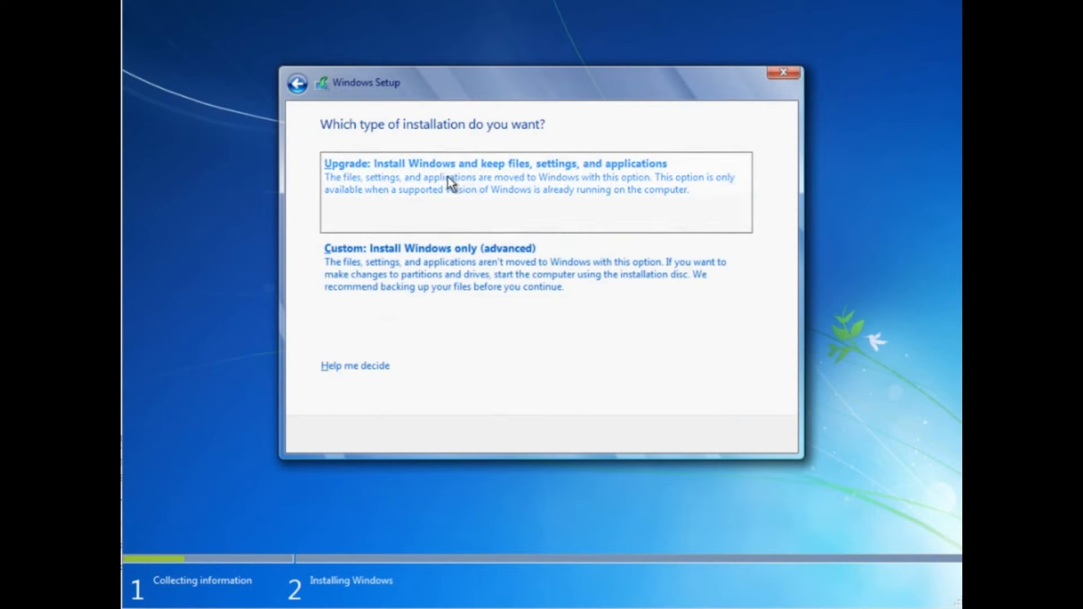
Choose a Custom installation and create a 50000 MB partition in Drive 0's unallocated space, accepting the additional system partition.
{"action": "left_click", "coordinate": [442, 262]}
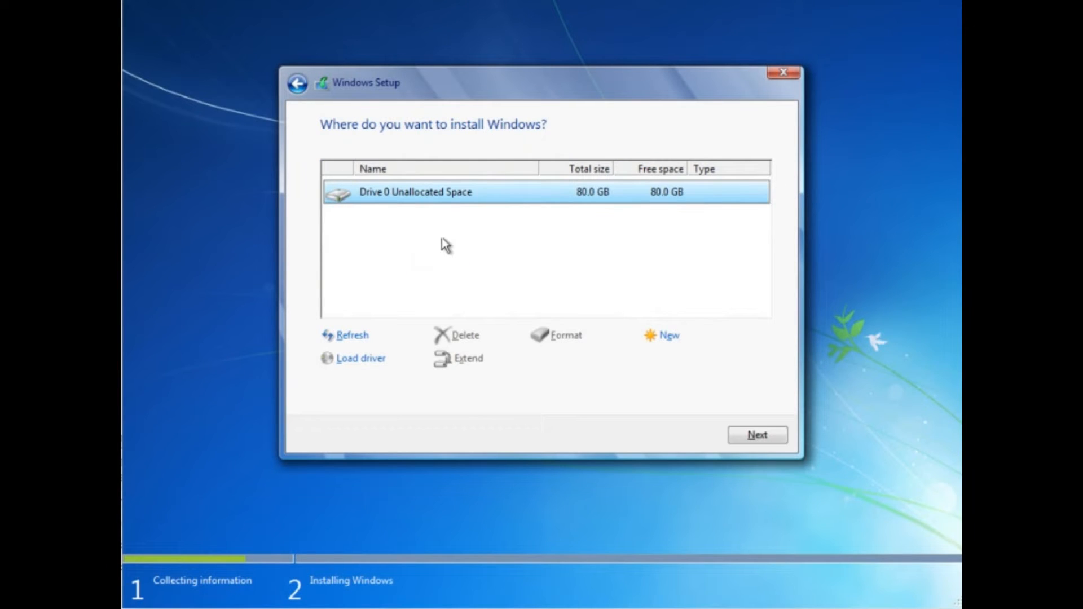
{"action": "left_click", "coordinate": [673, 337]}
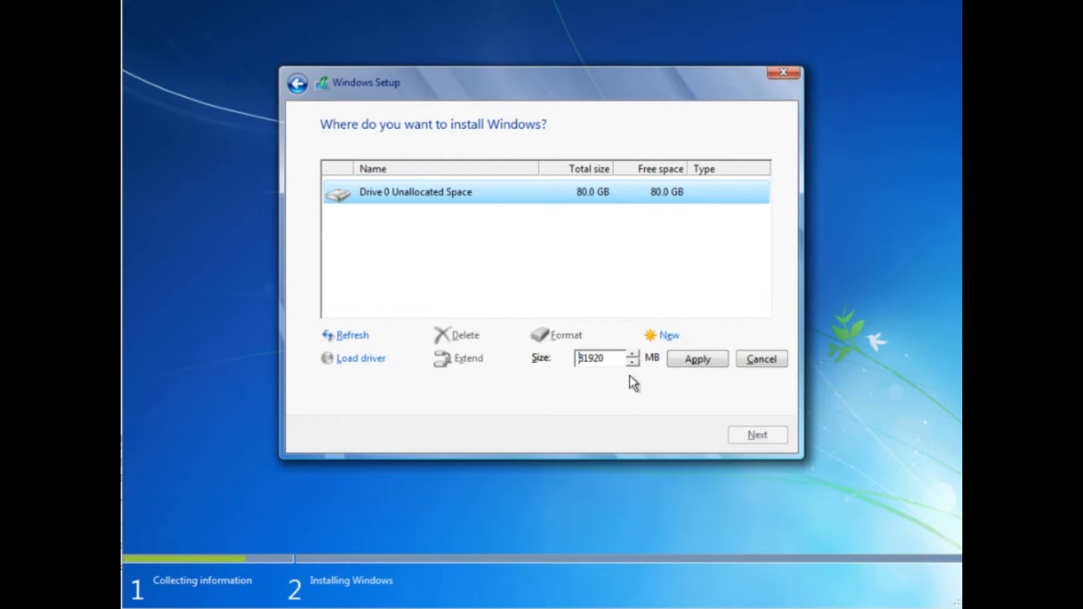
{"action": "key", "text": "Delete"}
{"action": "key", "text": "Delete"}
{"action": "key", "text": "Delete"}
{"action": "key", "text": "Delete"}
{"action": "key", "text": "Delete"}
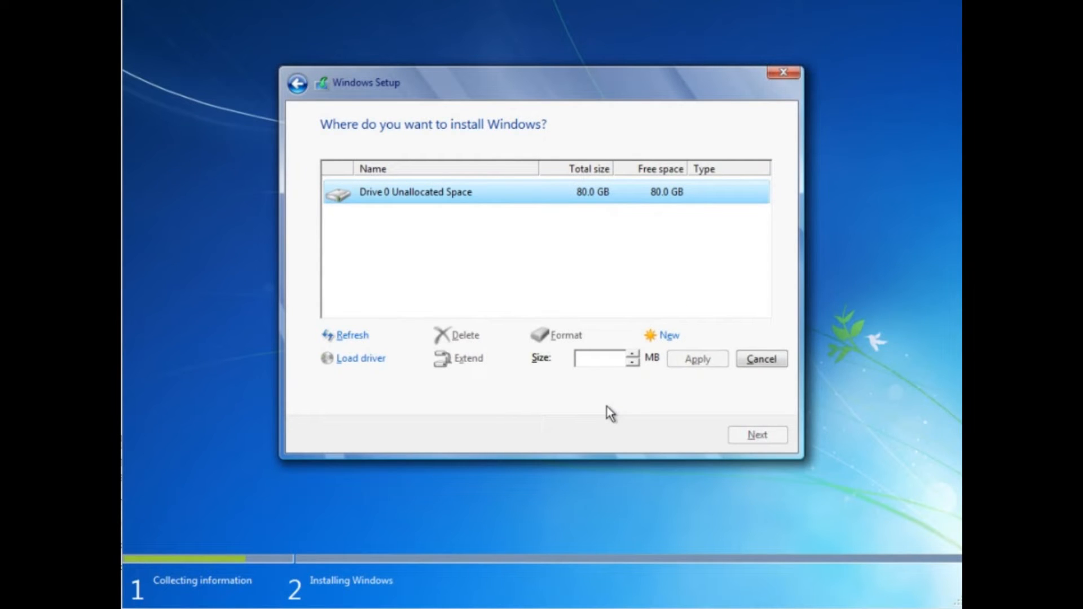
{"action": "type", "text": "50000"}
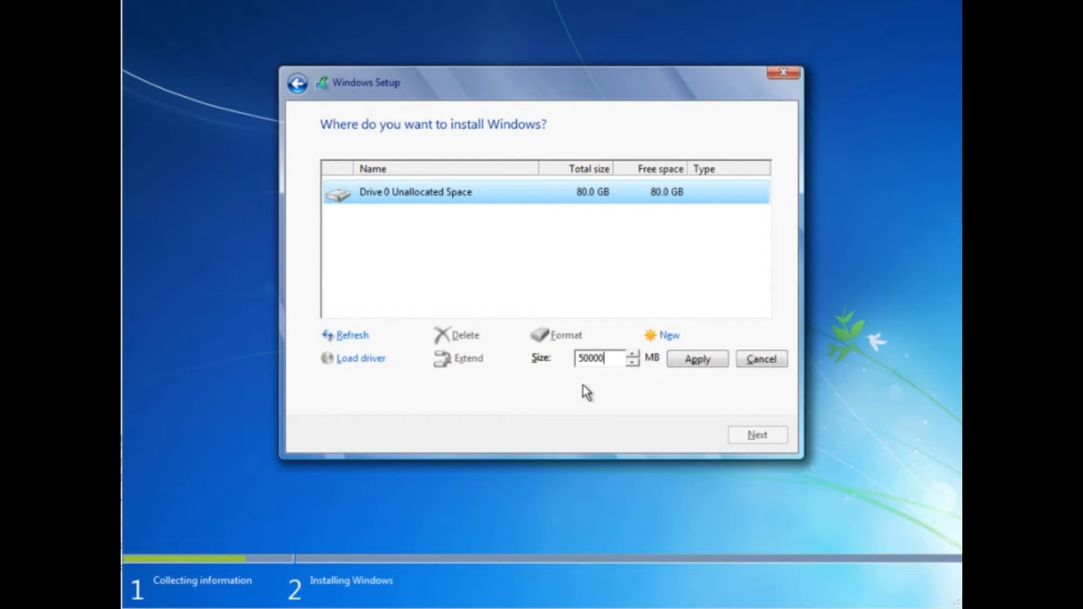
{"action": "left_click", "coordinate": [700, 363]}
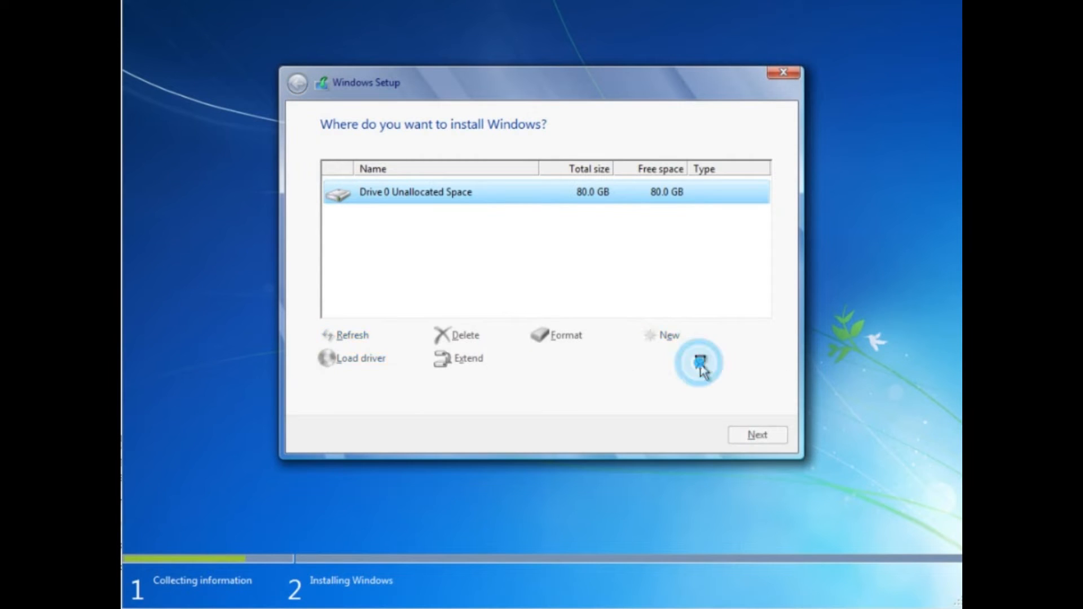
{"action": "left_click", "coordinate": [649, 357]}
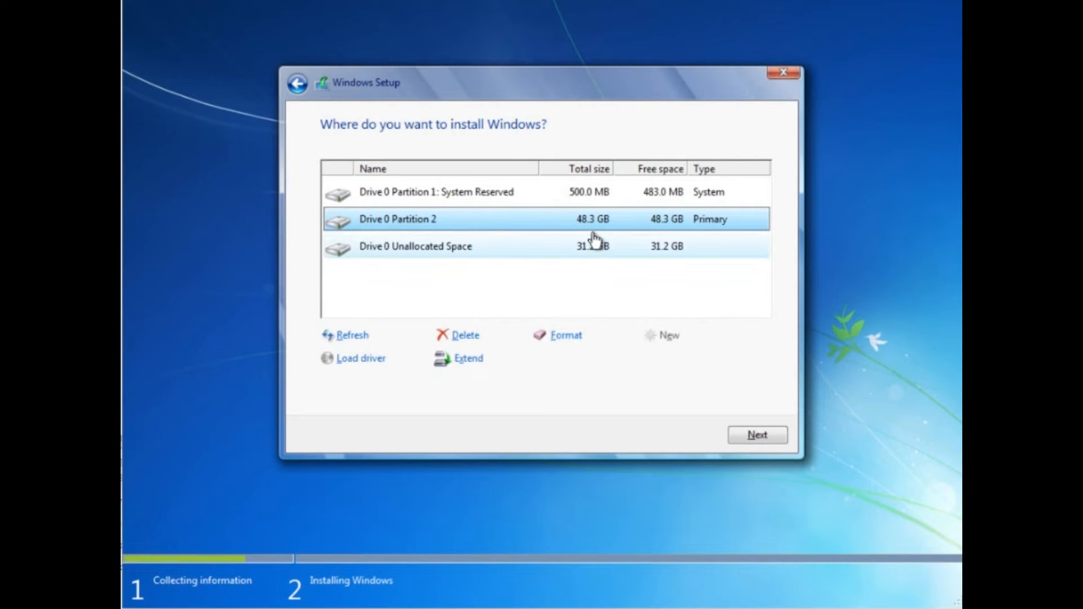
Create a partition from all the remaining unallocated space on Drive 0 and proceed with installing Windows.
{"action": "left_click", "coordinate": [599, 248]}
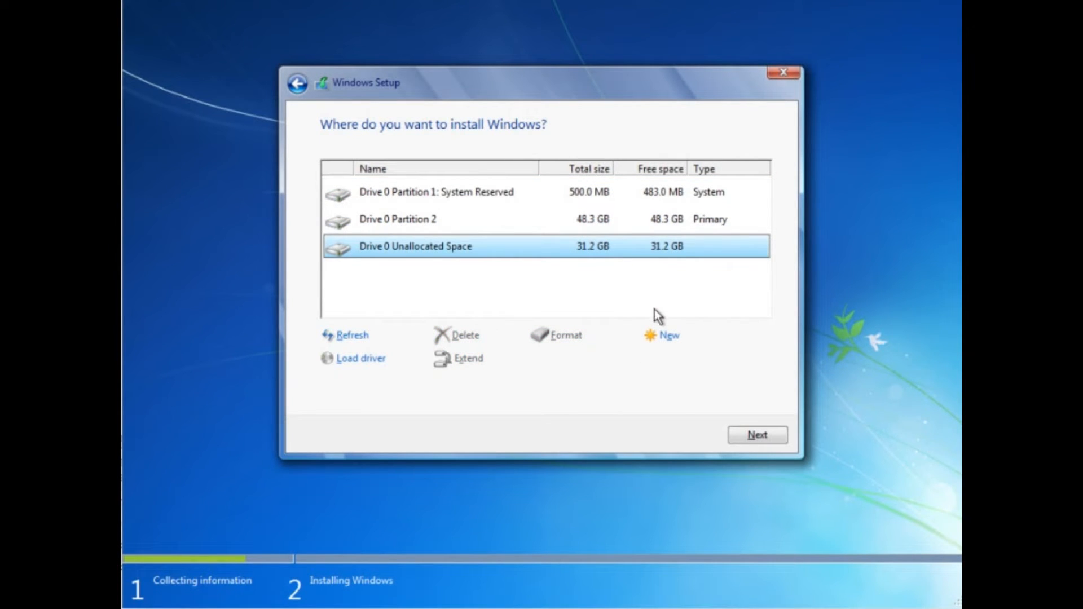
{"action": "left_click", "coordinate": [665, 336]}
{"action": "left_click", "coordinate": [693, 359]}
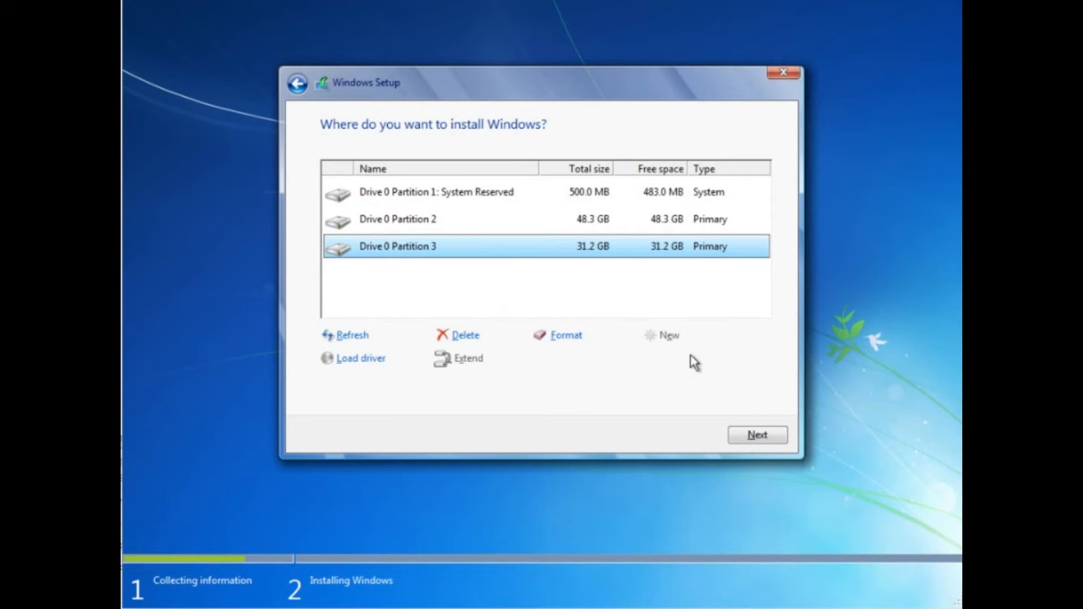
{"action": "left_click", "coordinate": [761, 437]}
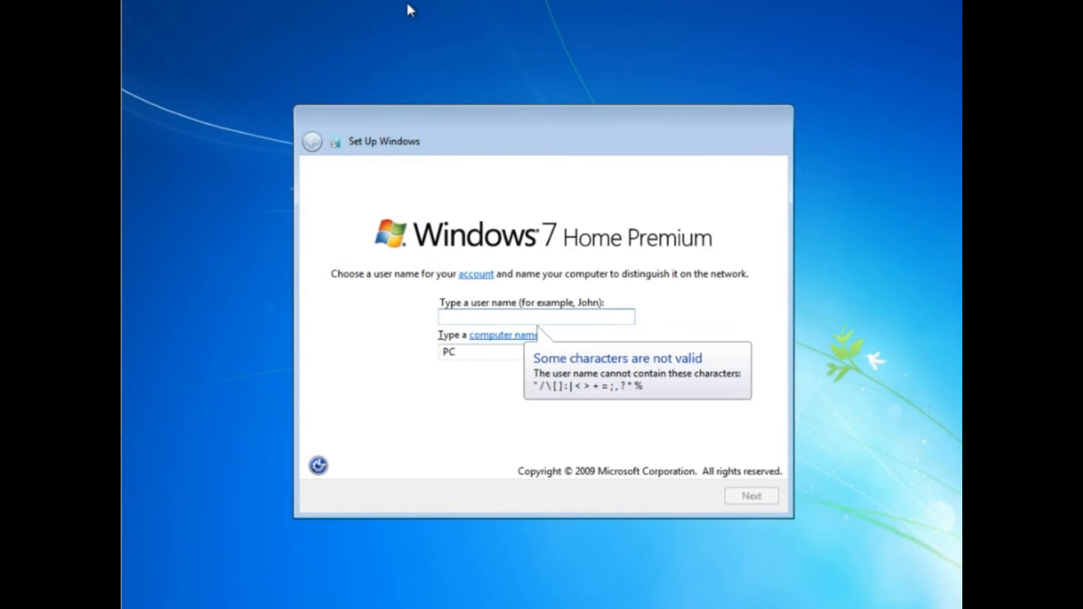
Set the user name to Matrix, then enter and confirm the account password with the hint matrix.
{"action": "type", "text": "Matrix"}
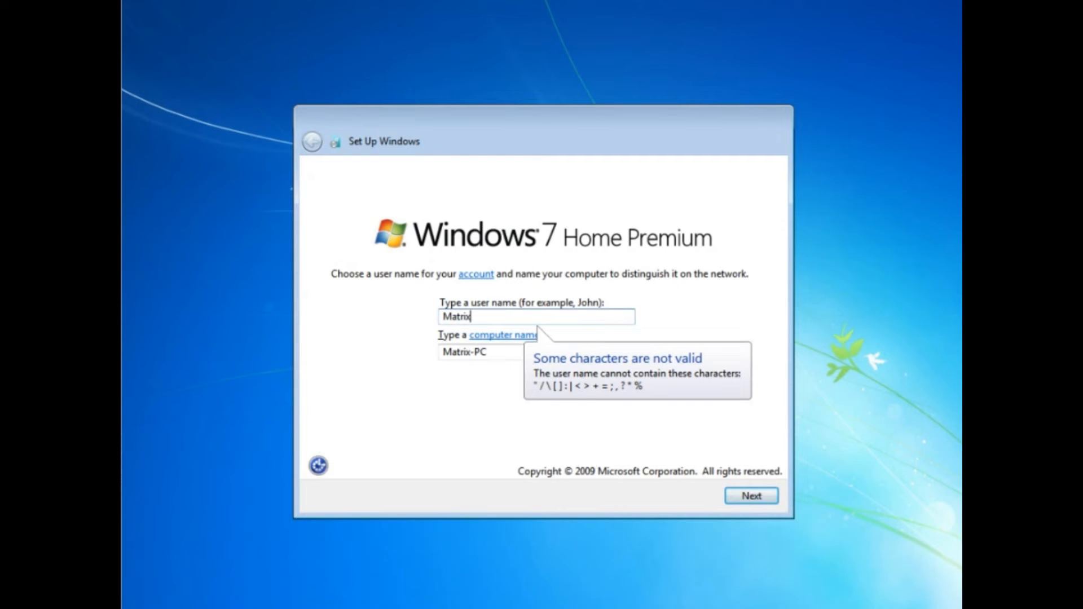
{"action": "left_click", "coordinate": [759, 497]}
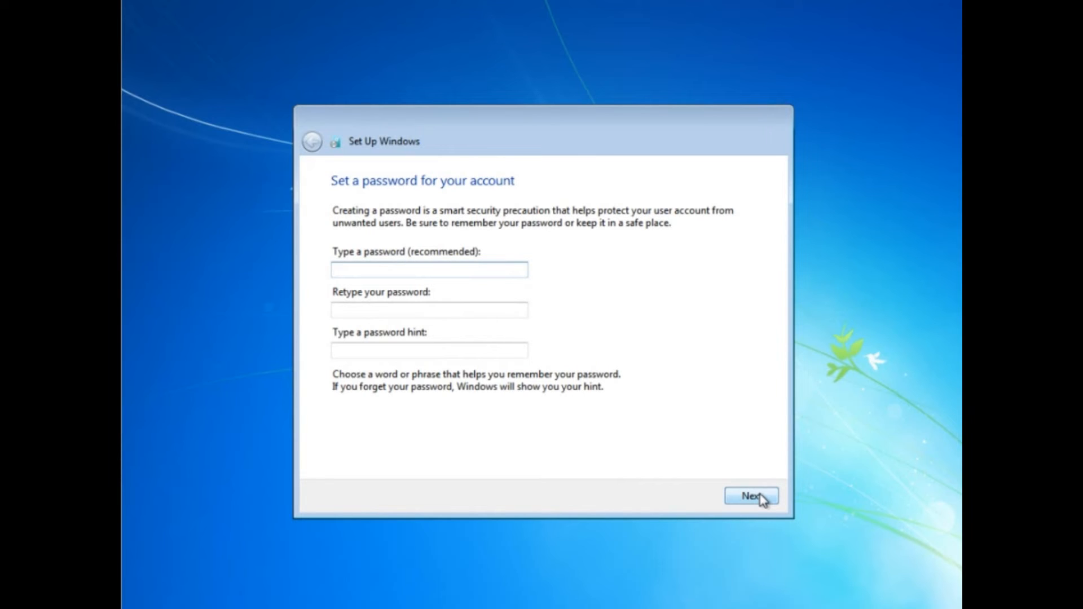
{"action": "type", "text": "12"}
{"action": "key", "text": "Tab"}
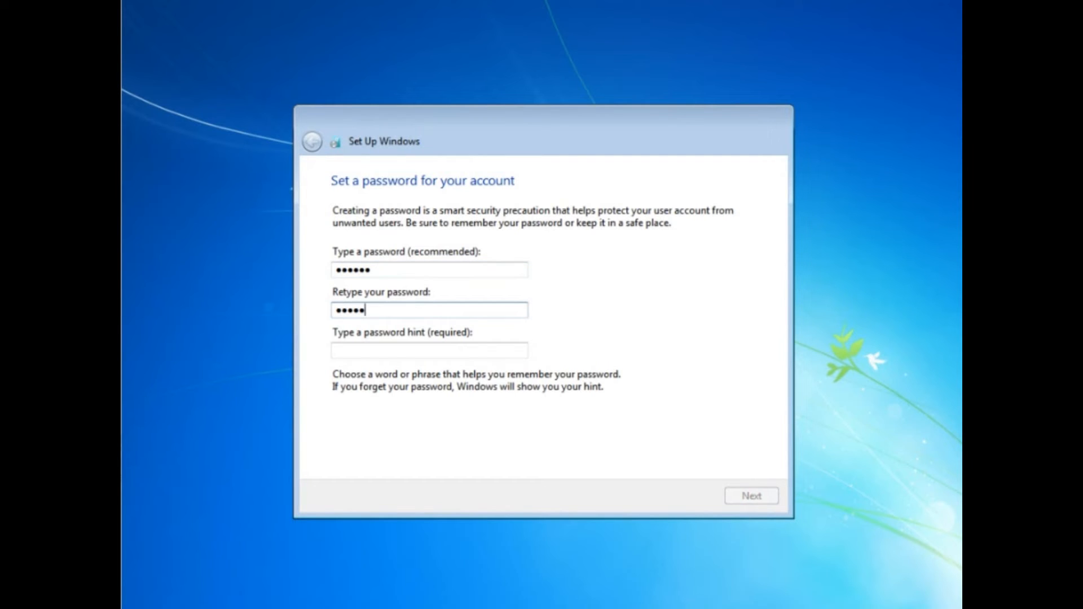
{"action": "key", "text": "Tab"}
{"action": "type", "text": "ma"}
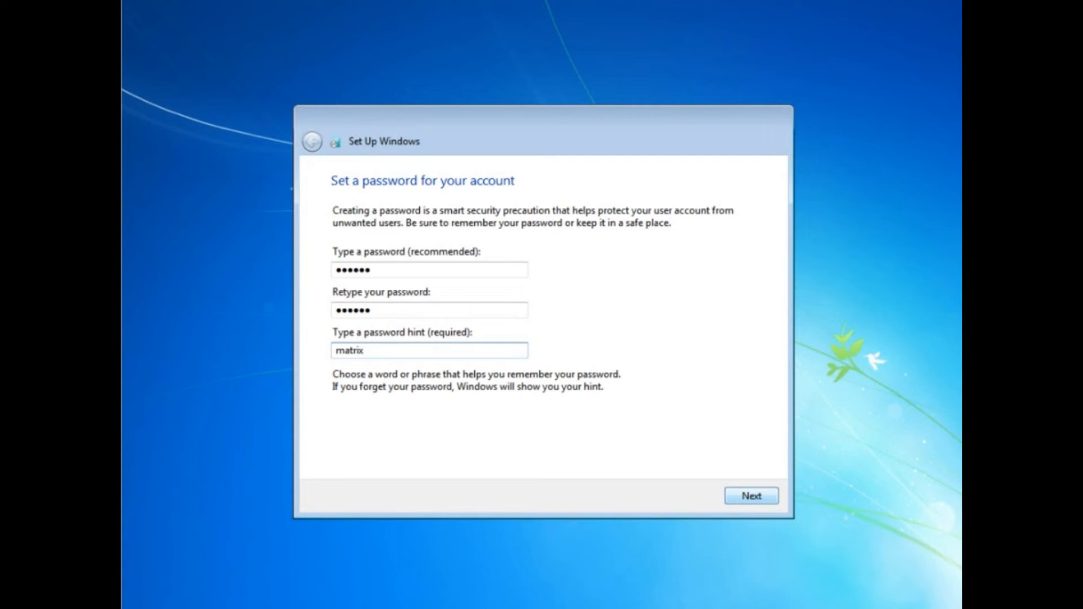
{"action": "left_click", "coordinate": [772, 496]}
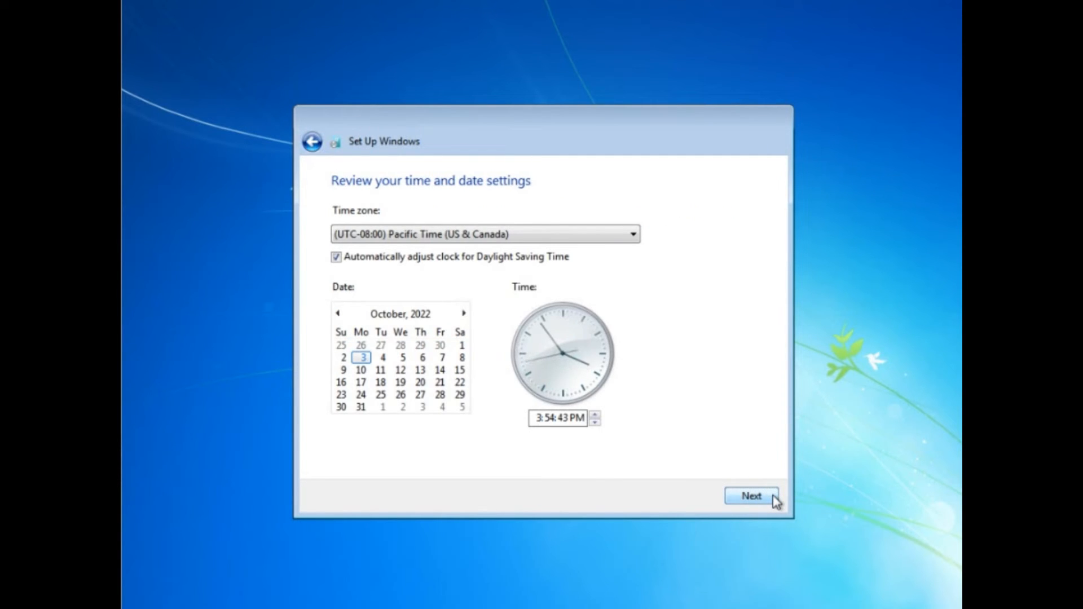
Set the time zone to (UTC+05:00) Islamabad, Karachi and finish the date and time setup.
{"action": "left_click", "coordinate": [625, 235]}
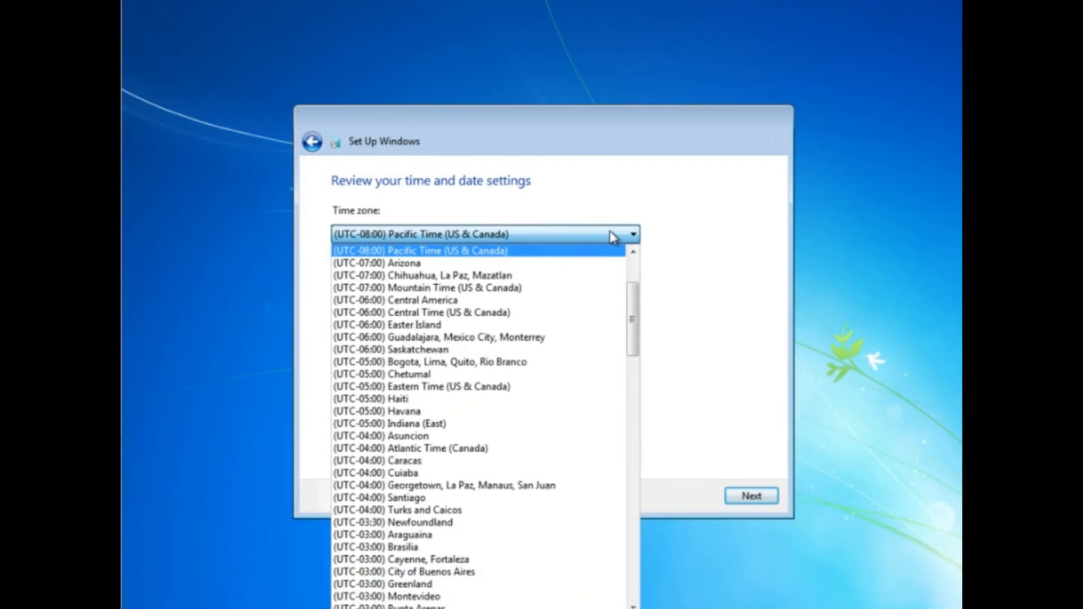
{"action": "left_click_drag", "start_coordinate": [632, 312], "coordinate": [623, 506]}
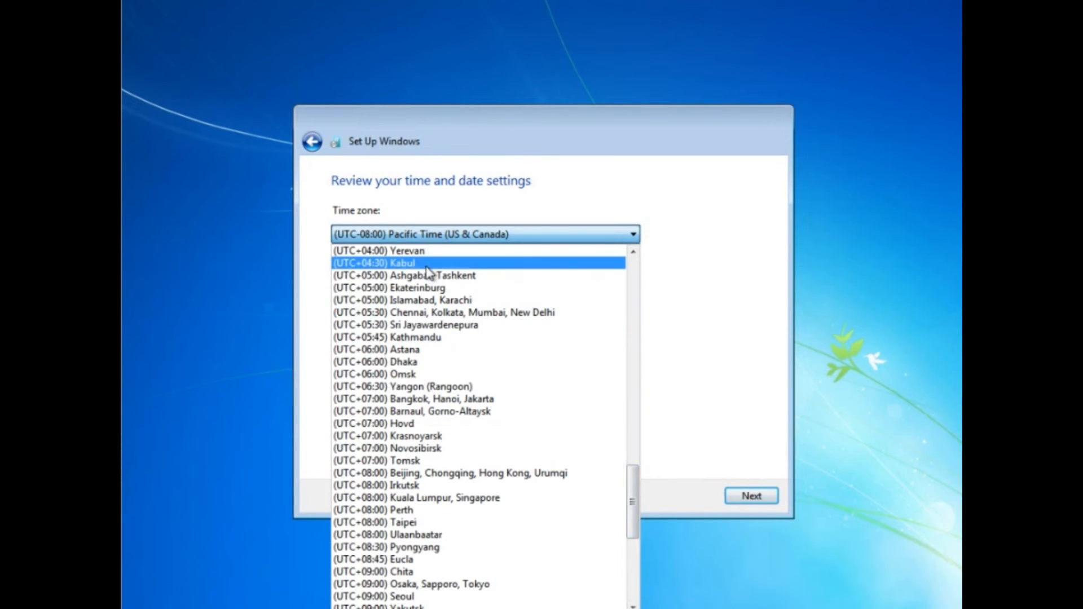
{"action": "left_click", "coordinate": [445, 302]}
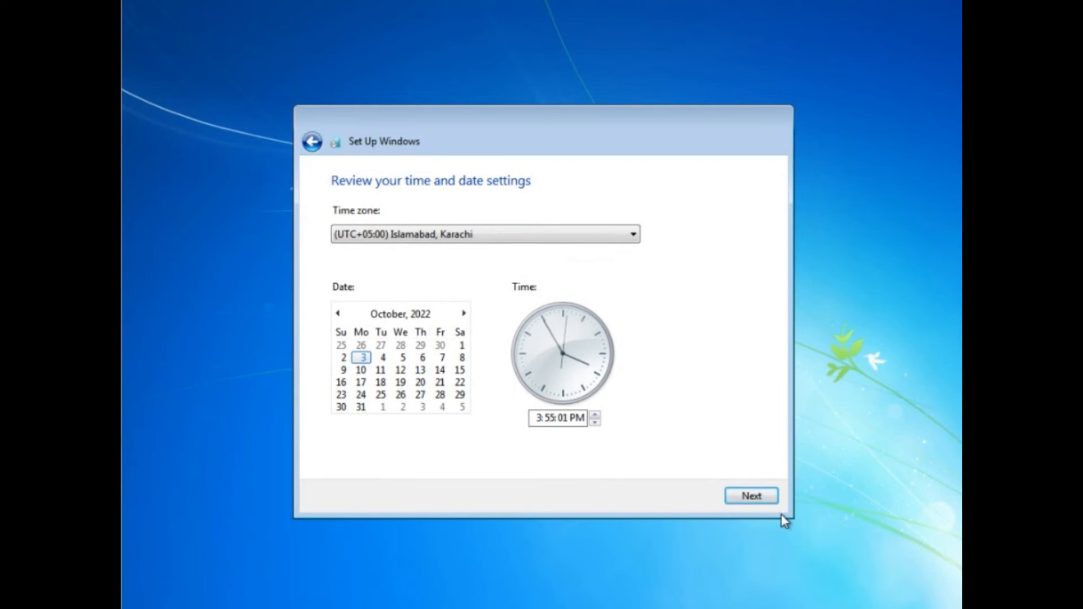
{"action": "left_click", "coordinate": [764, 496]}
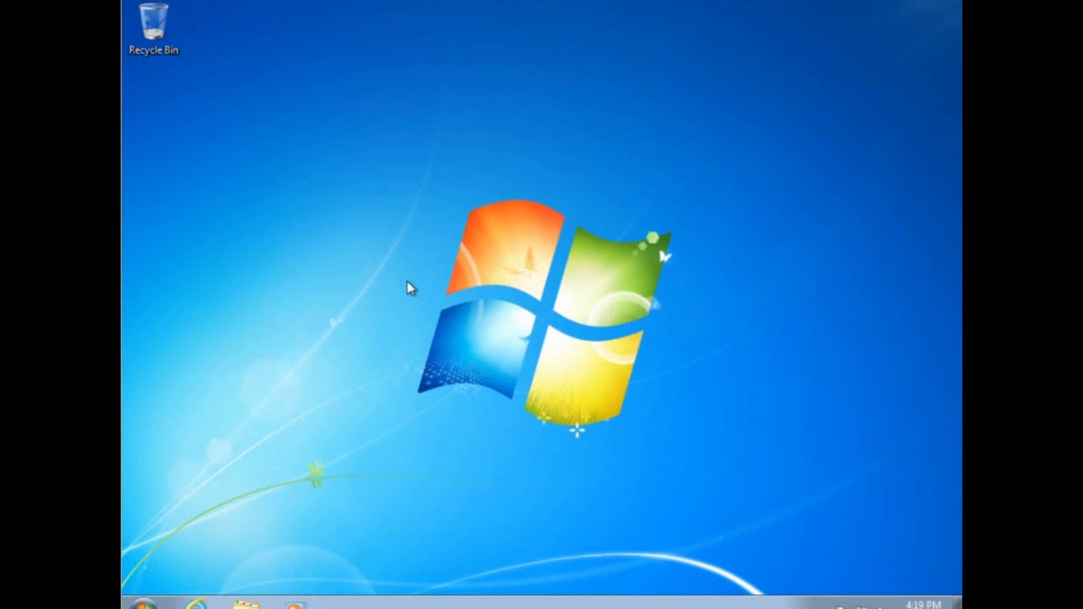
Show the Computer, User's Files, Network and Control Panel icons on the desktop through the personalization settings.
{"action": "right_click", "coordinate": [334, 171]}
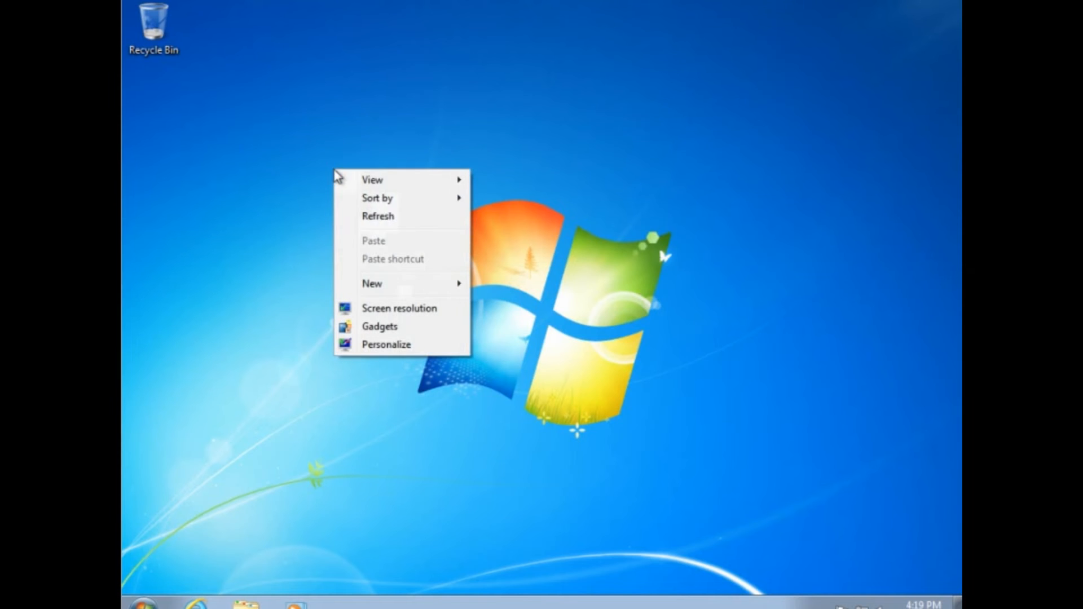
{"action": "left_click", "coordinate": [411, 346]}
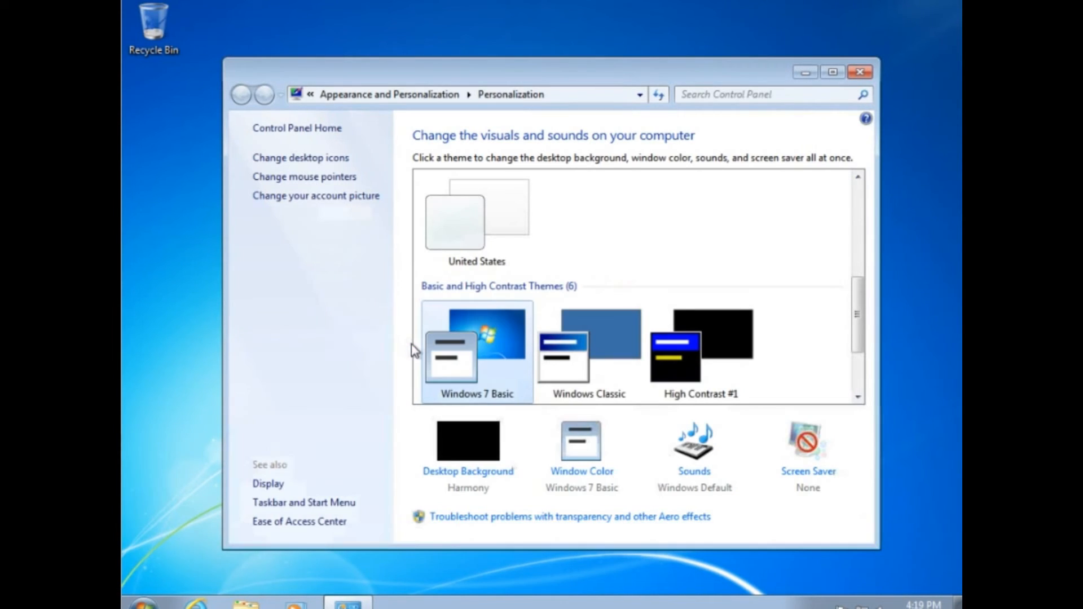
{"action": "left_click", "coordinate": [322, 158]}
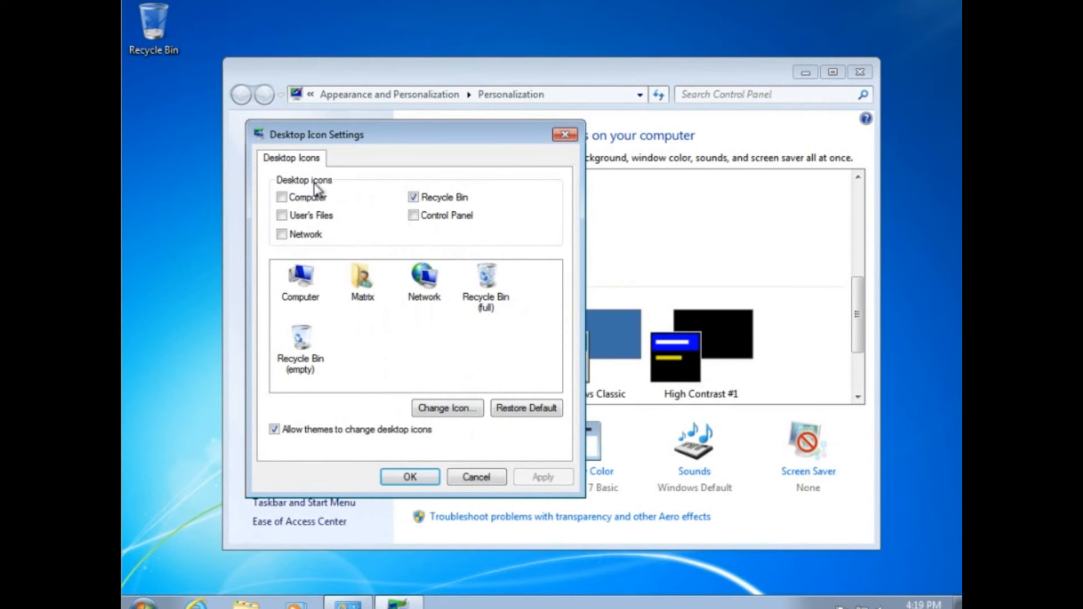
{"action": "left_click", "coordinate": [315, 197]}
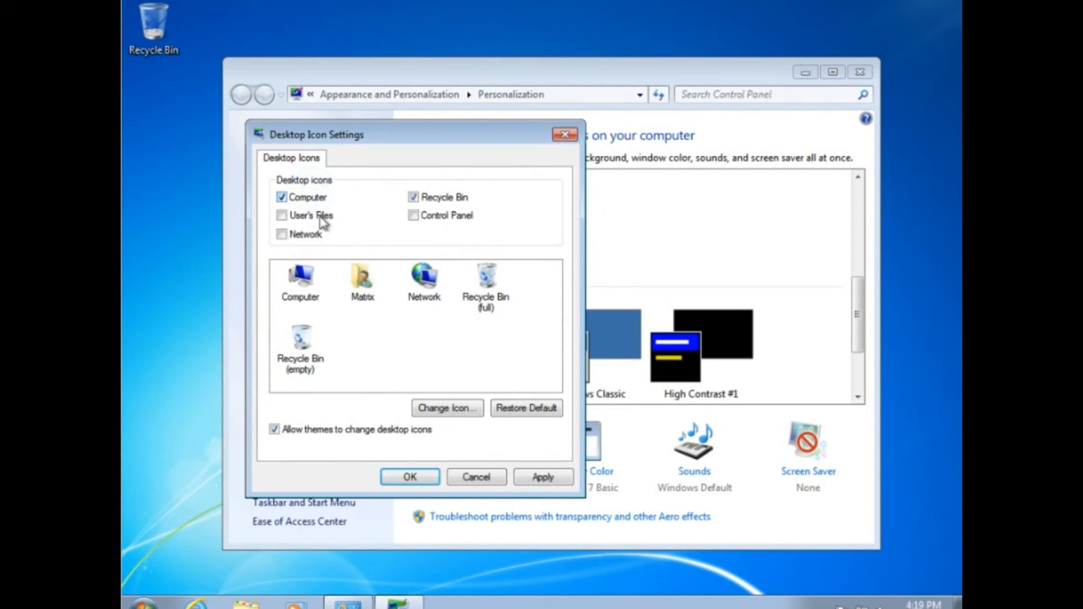
{"action": "left_click", "coordinate": [319, 215]}
{"action": "left_click", "coordinate": [319, 233]}
{"action": "left_click", "coordinate": [412, 218]}
{"action": "left_click", "coordinate": [549, 484]}
{"action": "left_click", "coordinate": [546, 480]}
{"action": "left_click", "coordinate": [450, 477]}
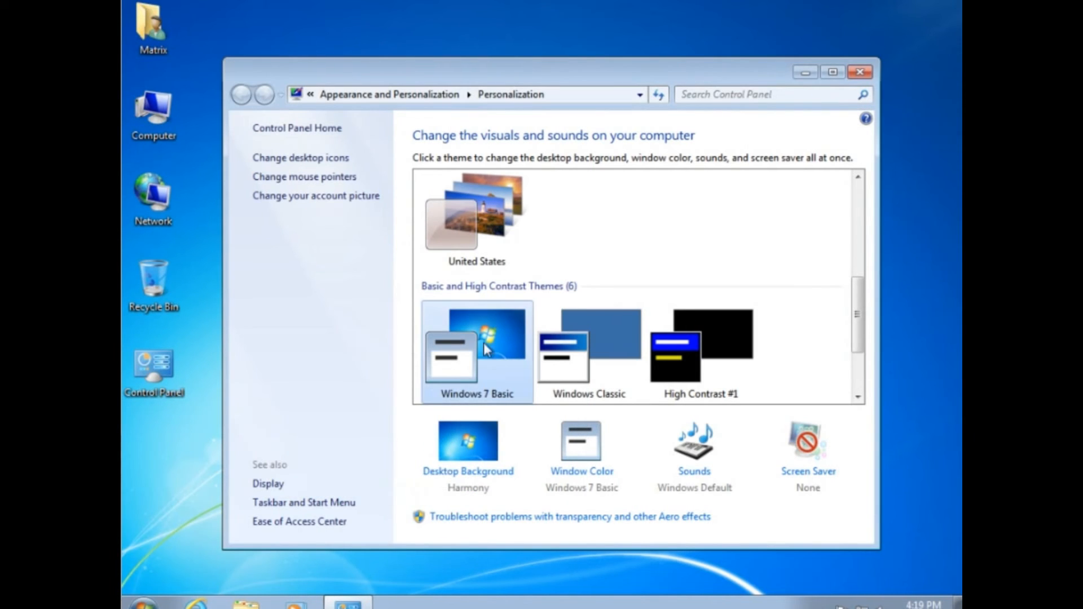
Apply the United States theme to the desktop and close the personalization window.
{"action": "left_click_drag", "start_coordinate": [581, 72], "coordinate": [582, 31]}
{"action": "left_click", "coordinate": [483, 162]}
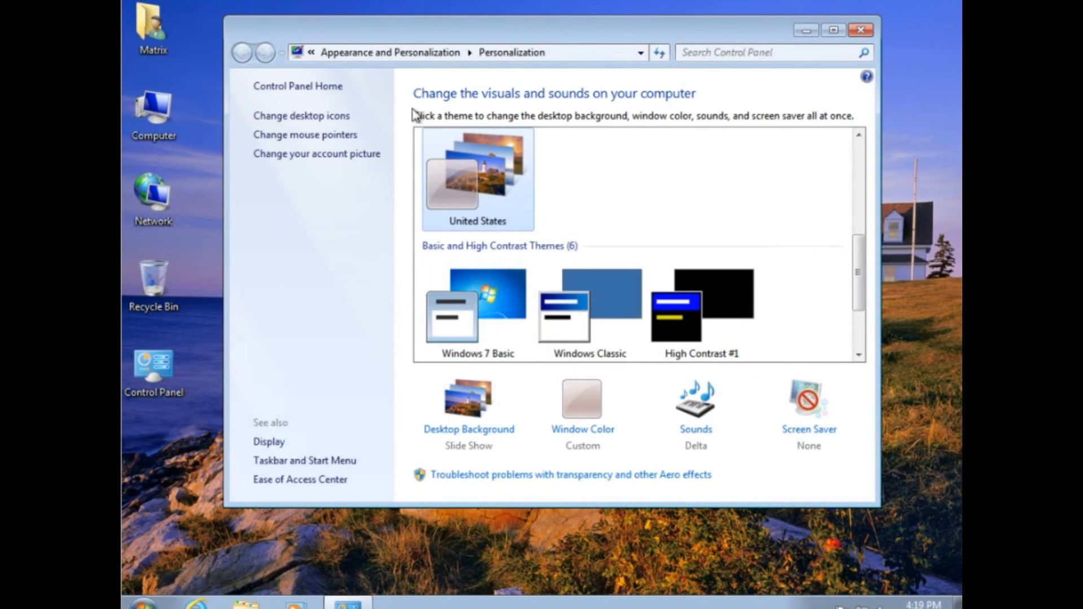
{"action": "left_click", "coordinate": [866, 34]}
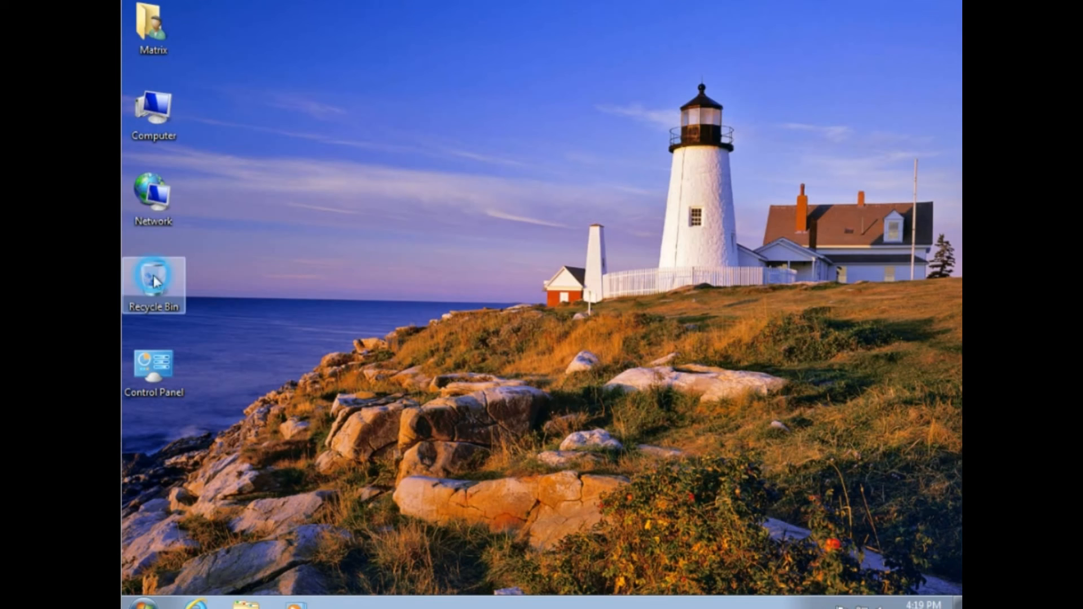
Open Computer and quick-format Local Disk (D:) as NTFS with an allocation unit size of 4096 bytes.
{"action": "double_click", "coordinate": [161, 112]}
{"action": "left_click", "coordinate": [644, 182]}
{"action": "right_click", "coordinate": [643, 180]}
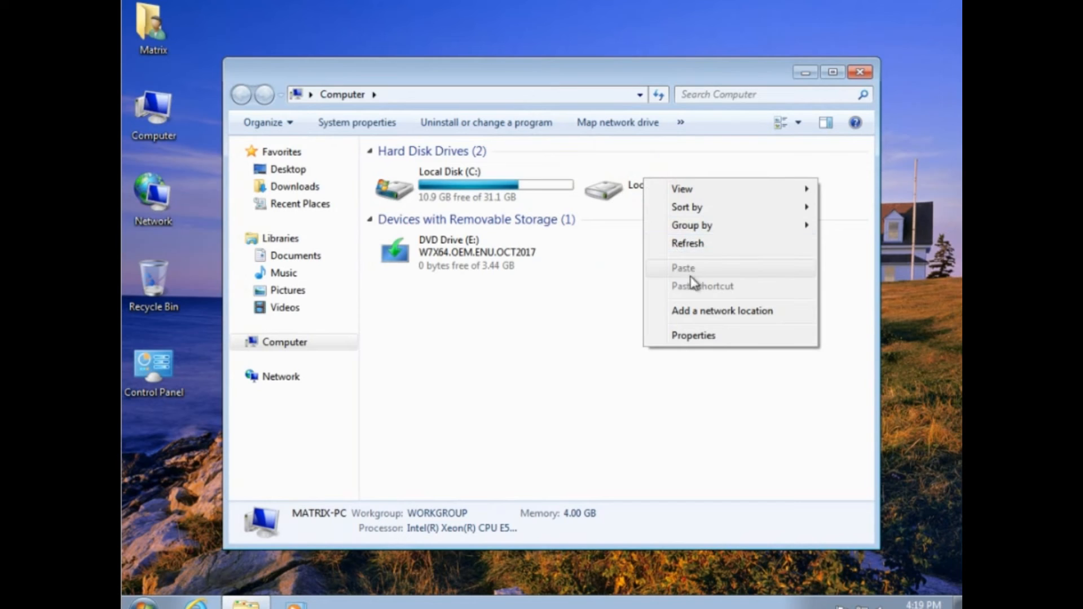
{"action": "mouse_move", "coordinate": [714, 236]}
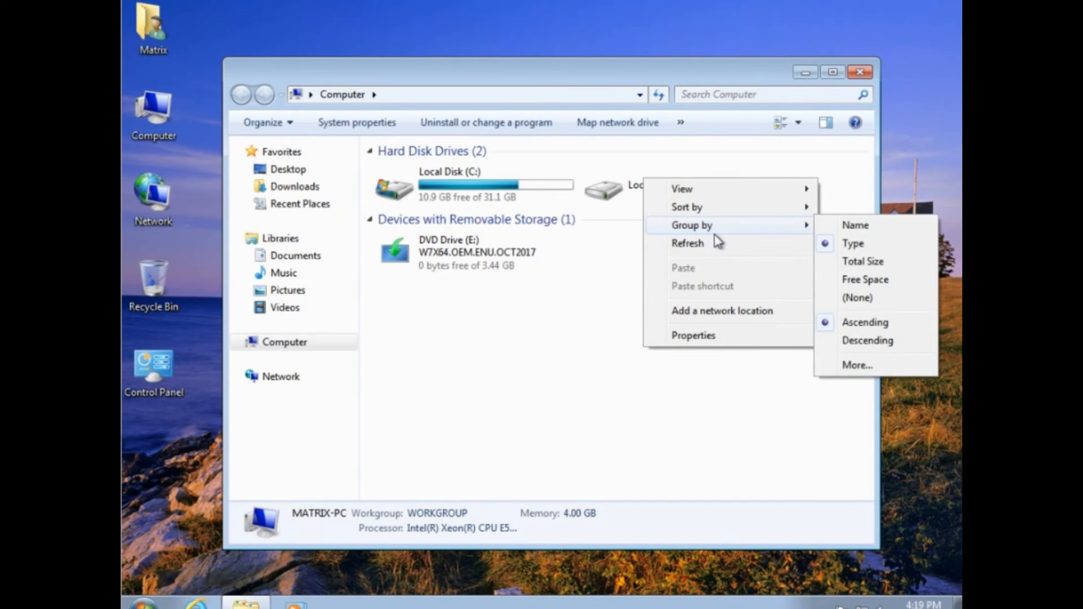
{"action": "left_click", "coordinate": [614, 360]}
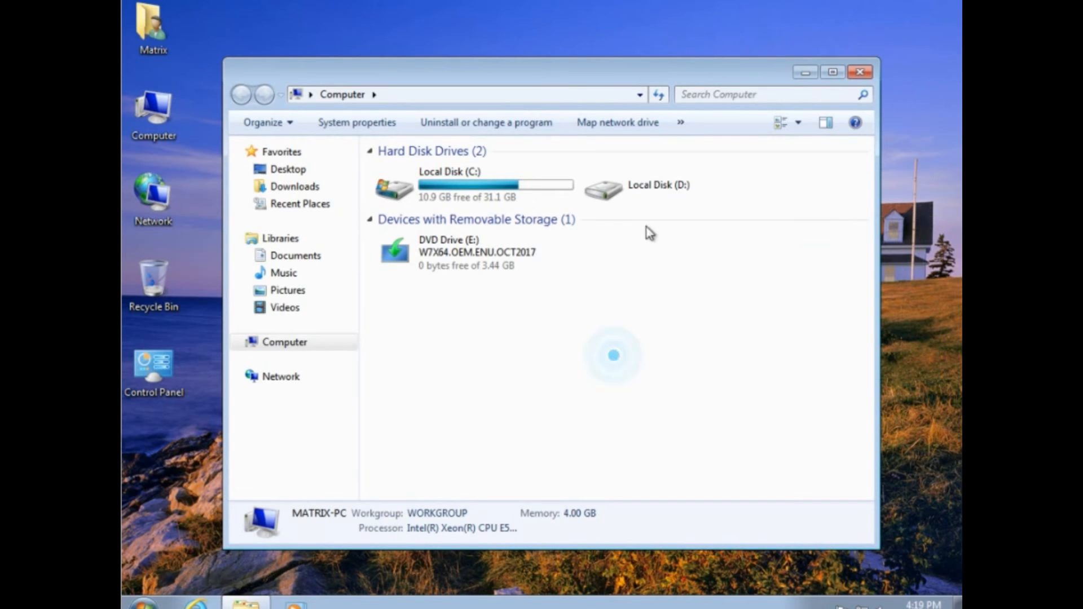
{"action": "left_click", "coordinate": [647, 184]}
{"action": "right_click", "coordinate": [646, 183]}
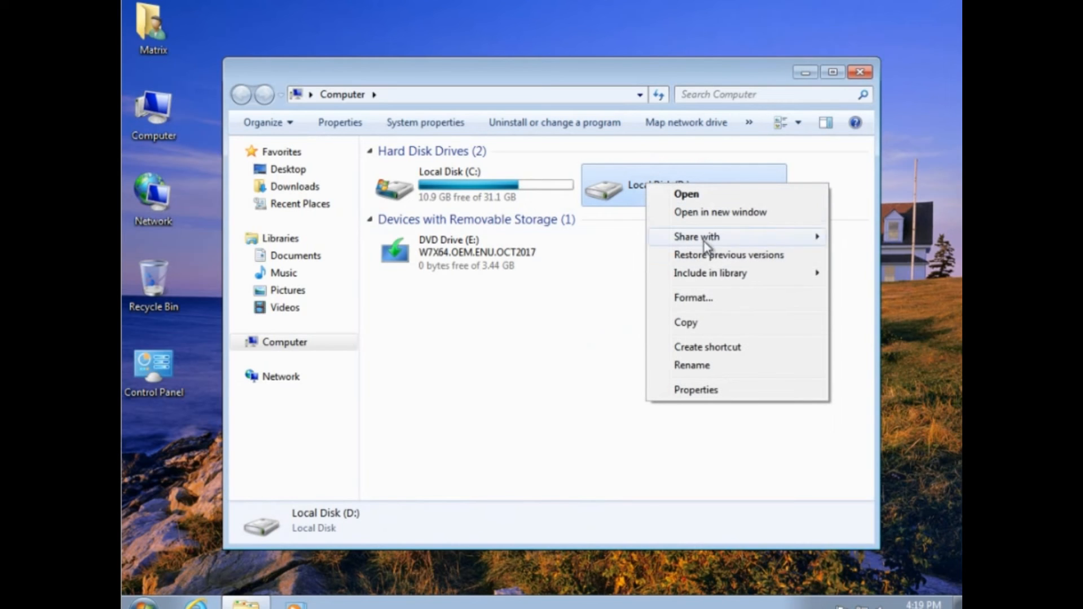
{"action": "left_click", "coordinate": [693, 298]}
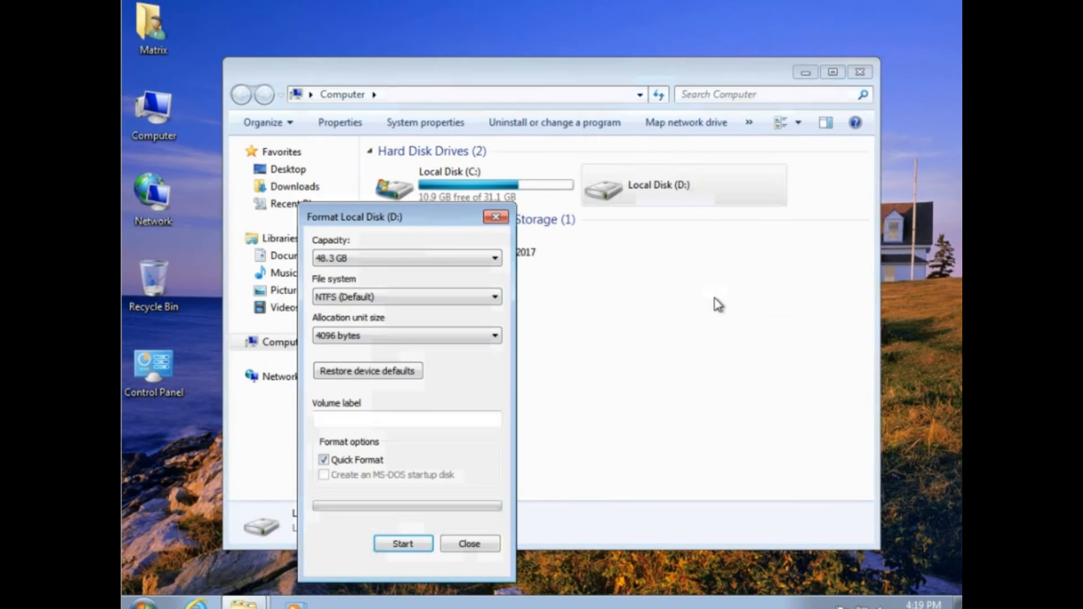
{"action": "left_click", "coordinate": [411, 542]}
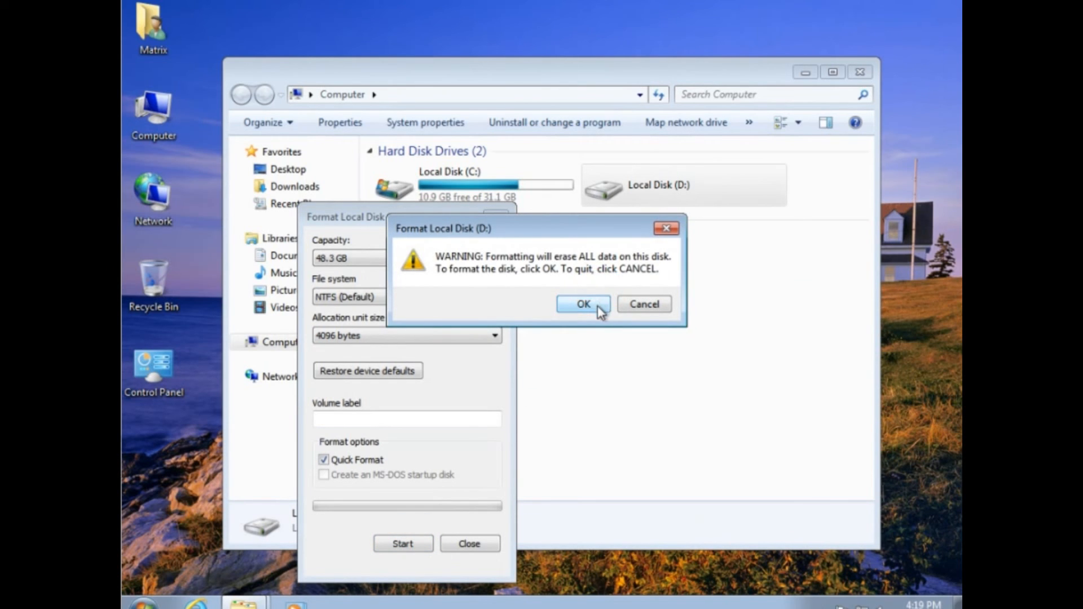
{"action": "left_click", "coordinate": [598, 305]}
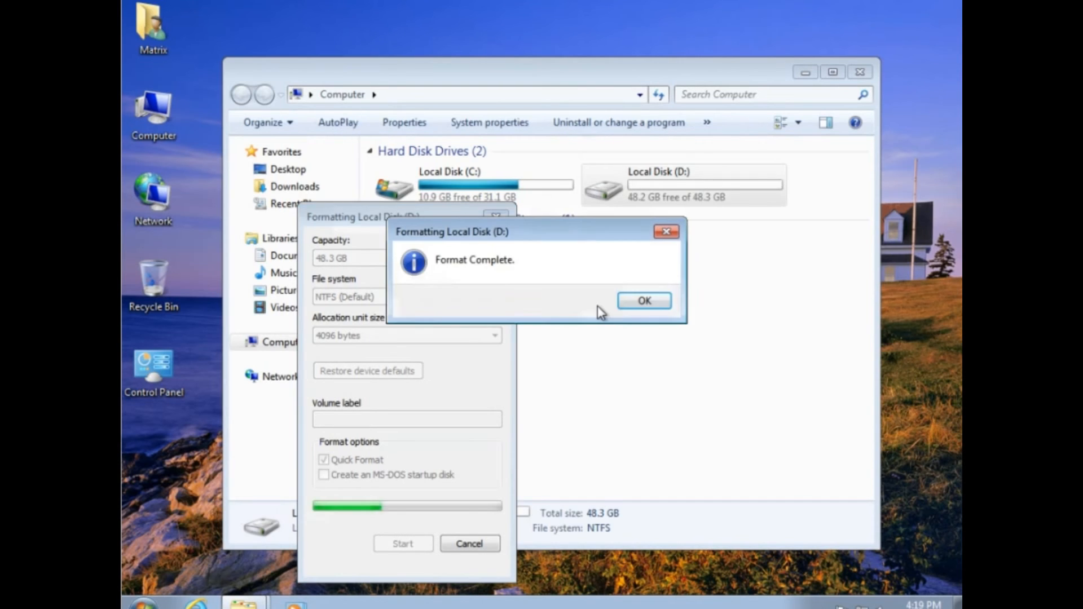
{"action": "left_click", "coordinate": [653, 296]}
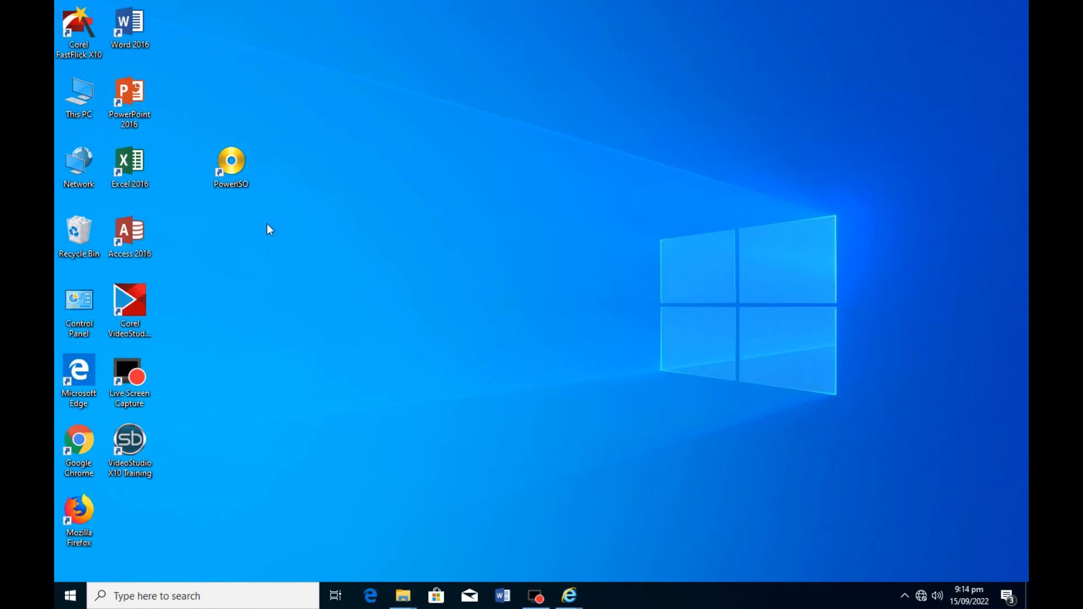
Review the Windows 10 host's advanced sharing settings and network adapters from the Network and Sharing Center.
{"action": "right_click", "coordinate": [76, 160]}
{"action": "left_click", "coordinate": [161, 293]}
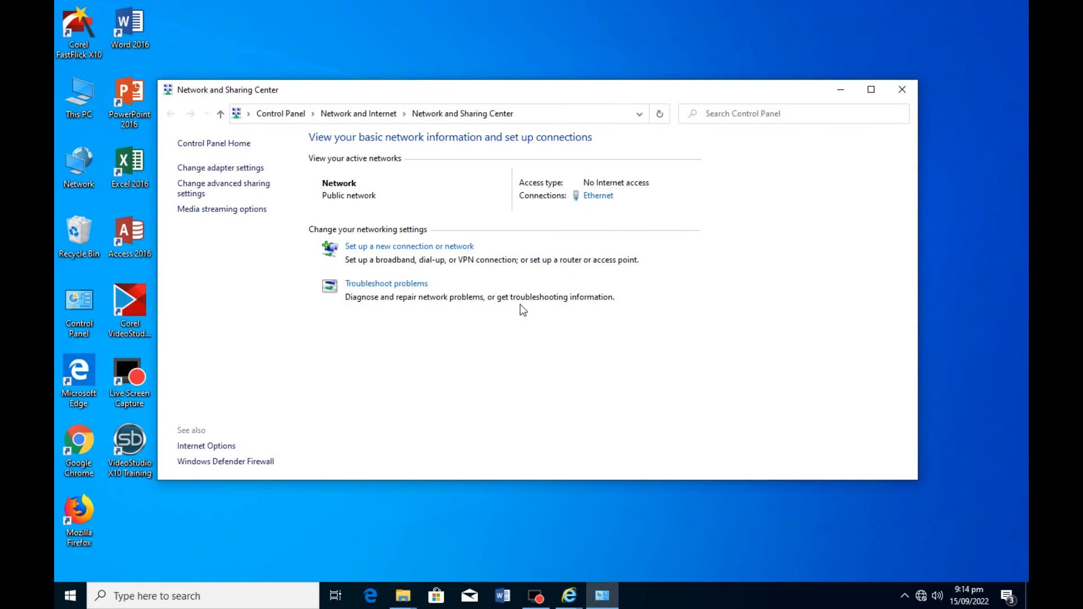
{"action": "left_click", "coordinate": [230, 189]}
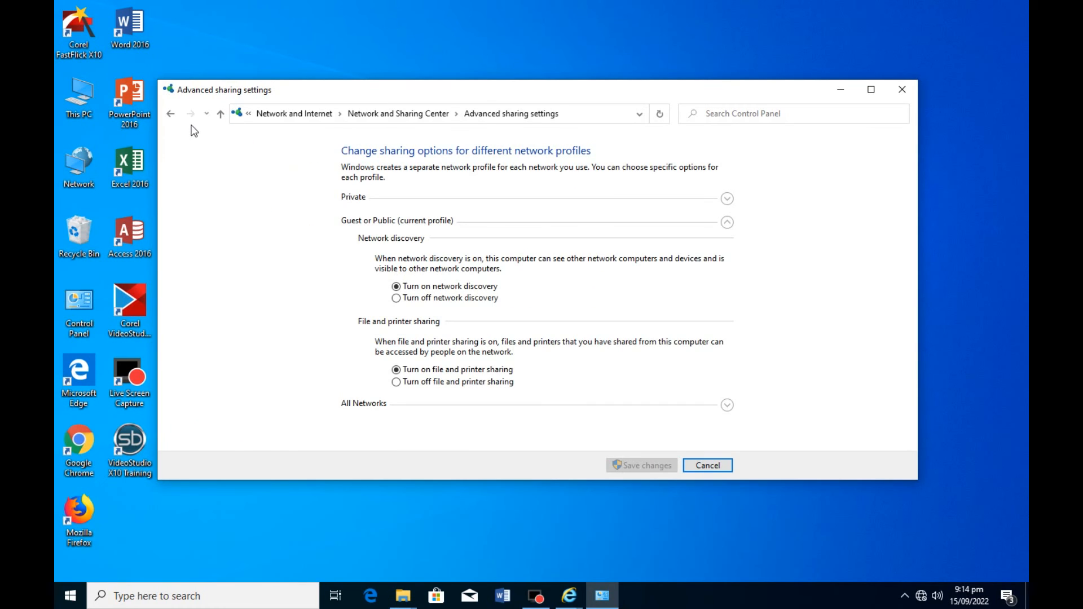
{"action": "left_click", "coordinate": [221, 112]}
{"action": "left_click", "coordinate": [235, 168]}
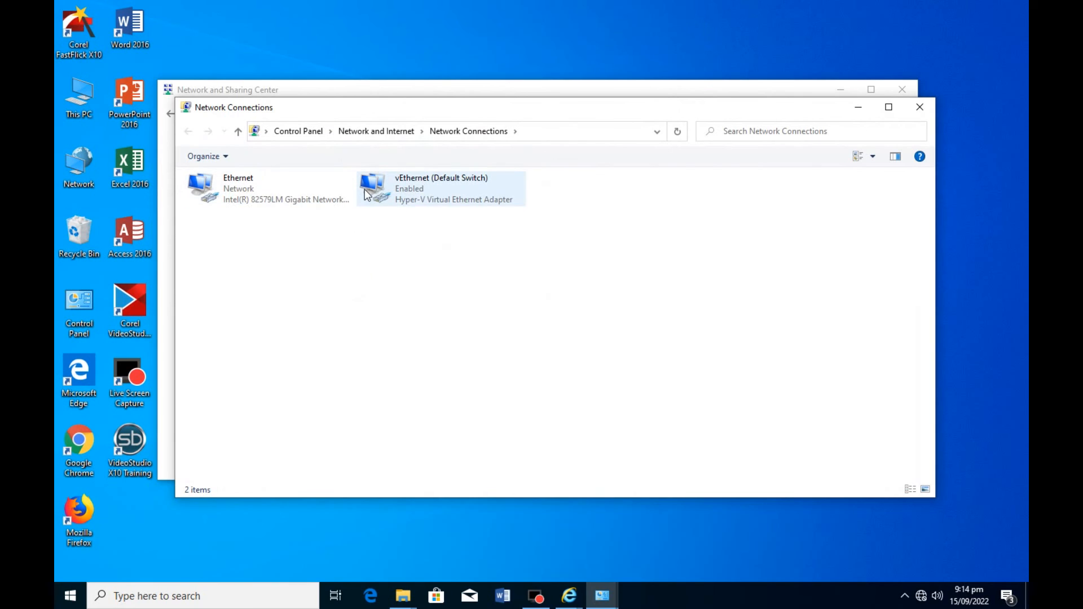
{"action": "left_click", "coordinate": [919, 106]}
Switch to Hyper-V Manager and create a new virtual switch in the Virtual Switch Manager.
{"action": "left_click", "coordinate": [243, 595]}
{"action": "type", "text": "hyper"}
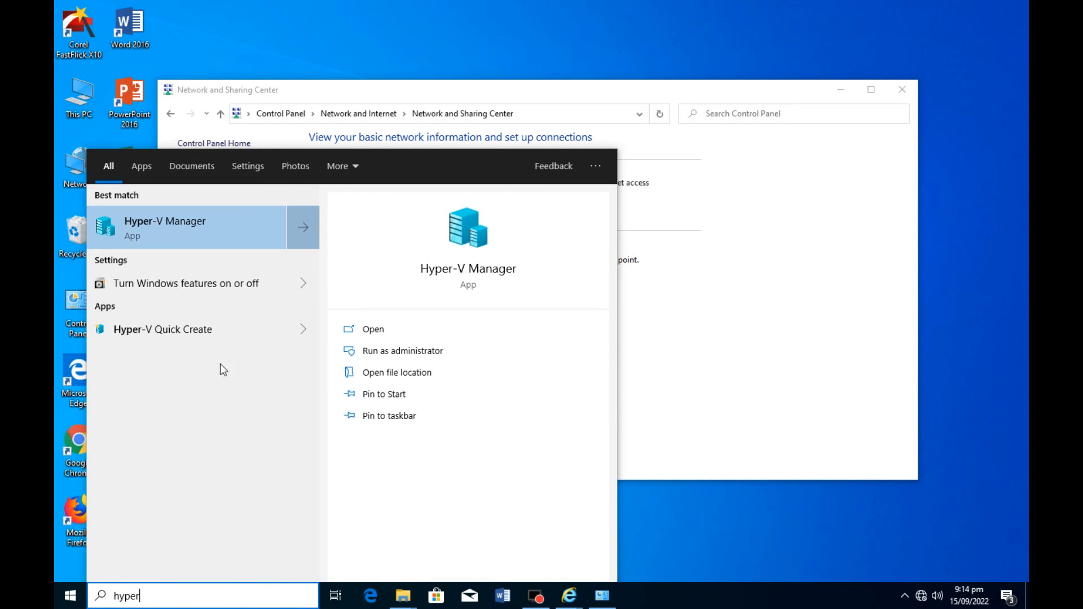
{"action": "left_click", "coordinate": [192, 229]}
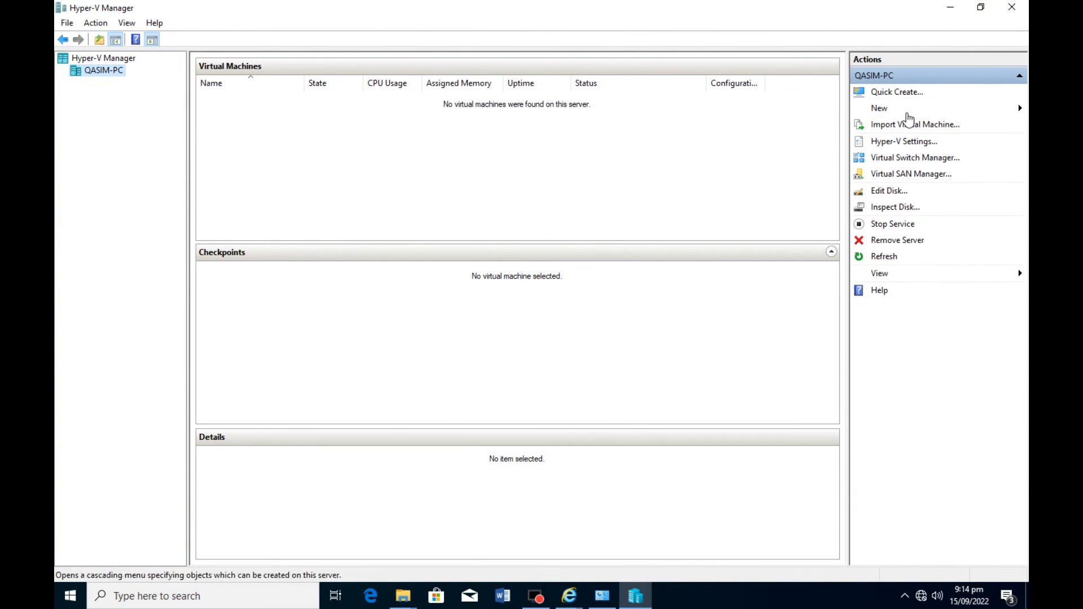
{"action": "left_click", "coordinate": [900, 162]}
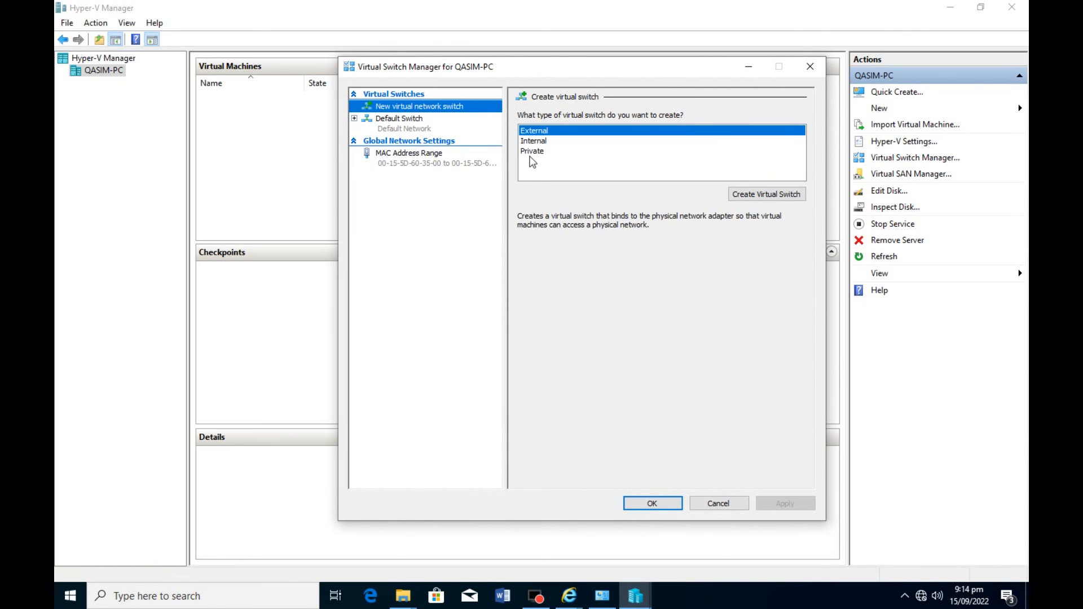
{"action": "left_click", "coordinate": [761, 195]}
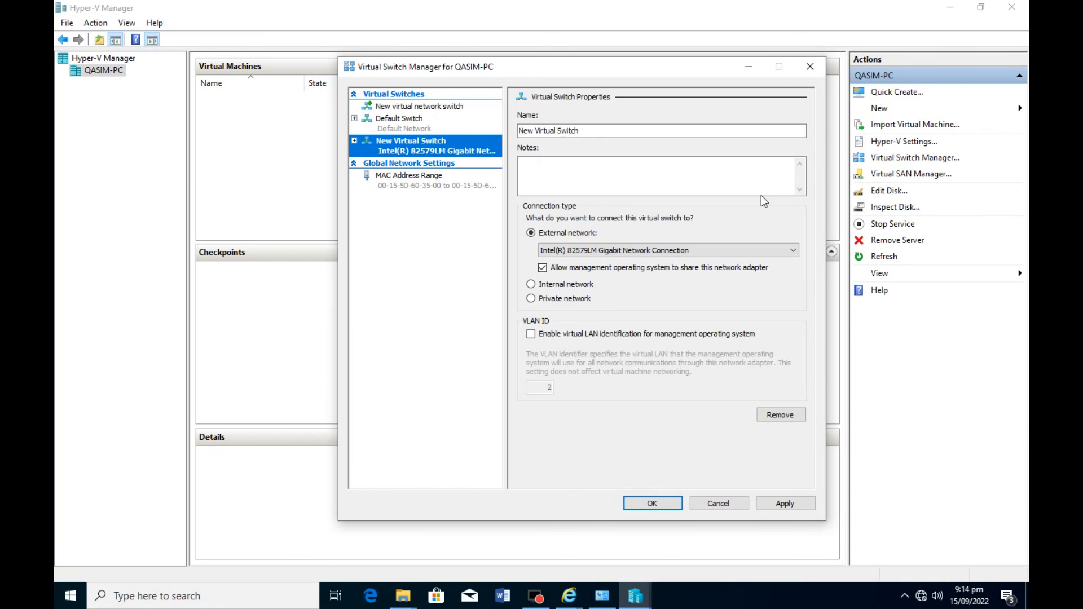
Rename the new virtual switch as Internal Switch.
{"action": "left_click", "coordinate": [603, 135]}
{"action": "key", "text": "Home"}
{"action": "key", "text": "Delete"}
{"action": "key", "text": "Delete"}
{"action": "key", "text": "Delete"}
{"action": "key", "text": "Delete"}
{"action": "key", "text": "Delete"}
{"action": "key", "text": "Delete"}
{"action": "key", "text": "Delete"}
{"action": "key", "text": "Delete"}
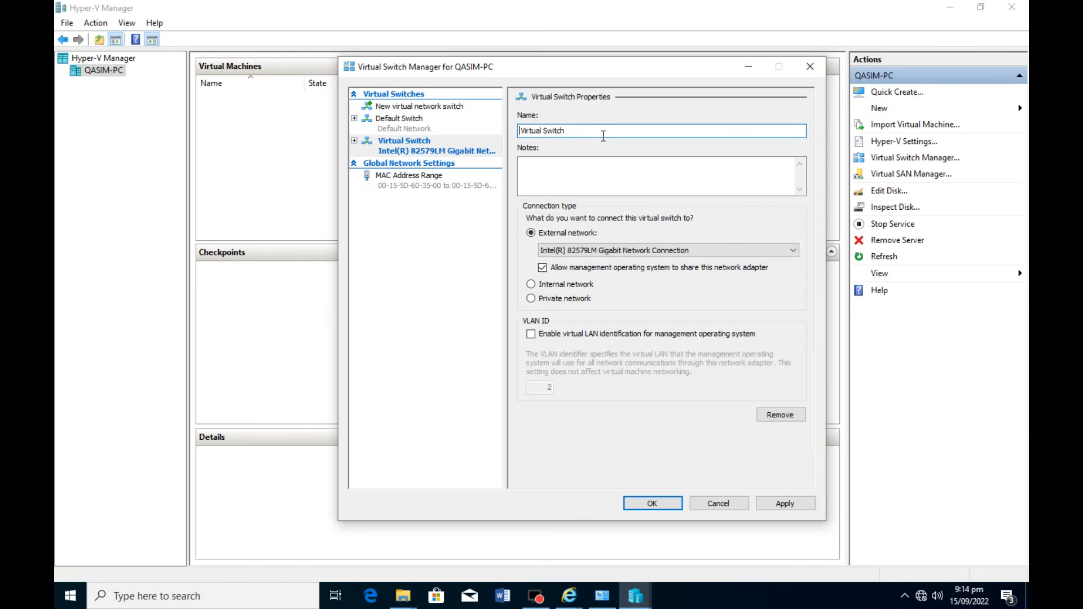
{"action": "key", "text": "Delete"}
{"action": "key", "text": "Delete"}
{"action": "key", "text": "Delete"}
{"action": "key", "text": "Delete"}
{"action": "type", "text": "Internatl"}
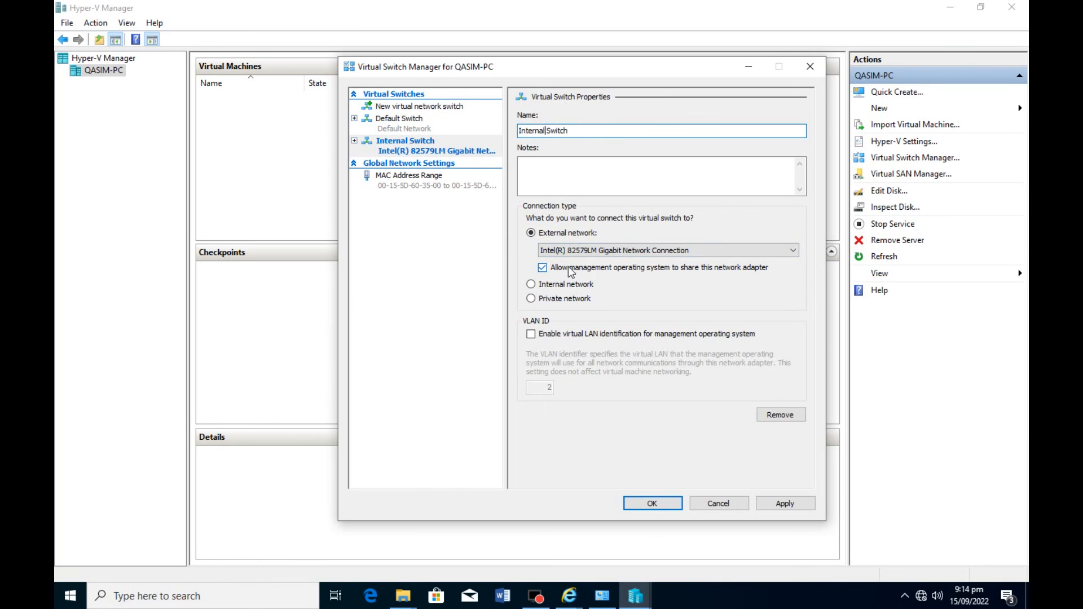
Connect the Internal Switch to the internal network and apply the virtual switch settings.
{"action": "left_click", "coordinate": [531, 285]}
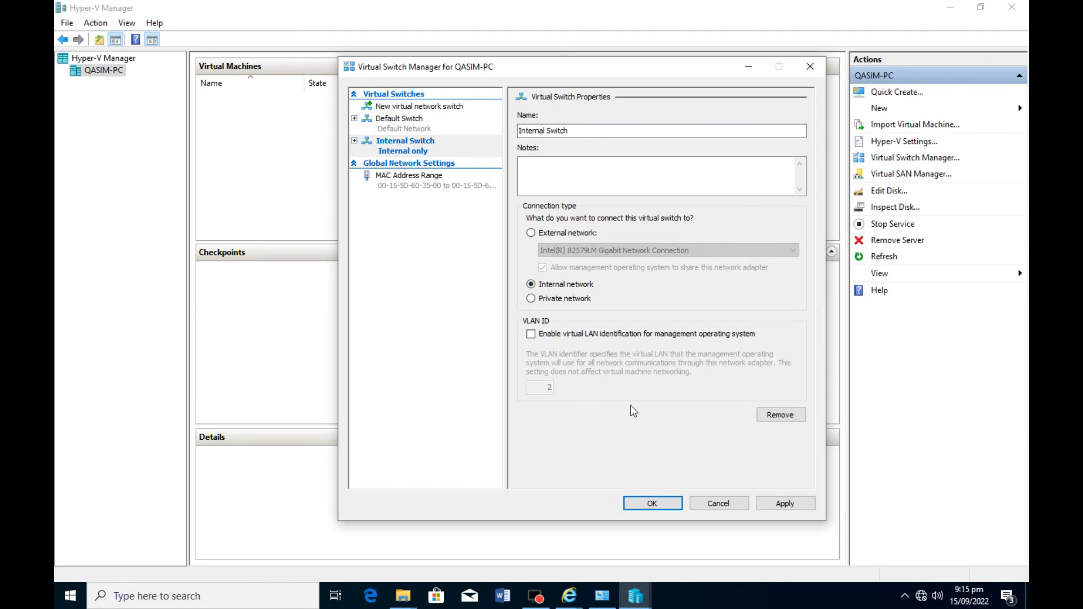
{"action": "left_click", "coordinate": [798, 499]}
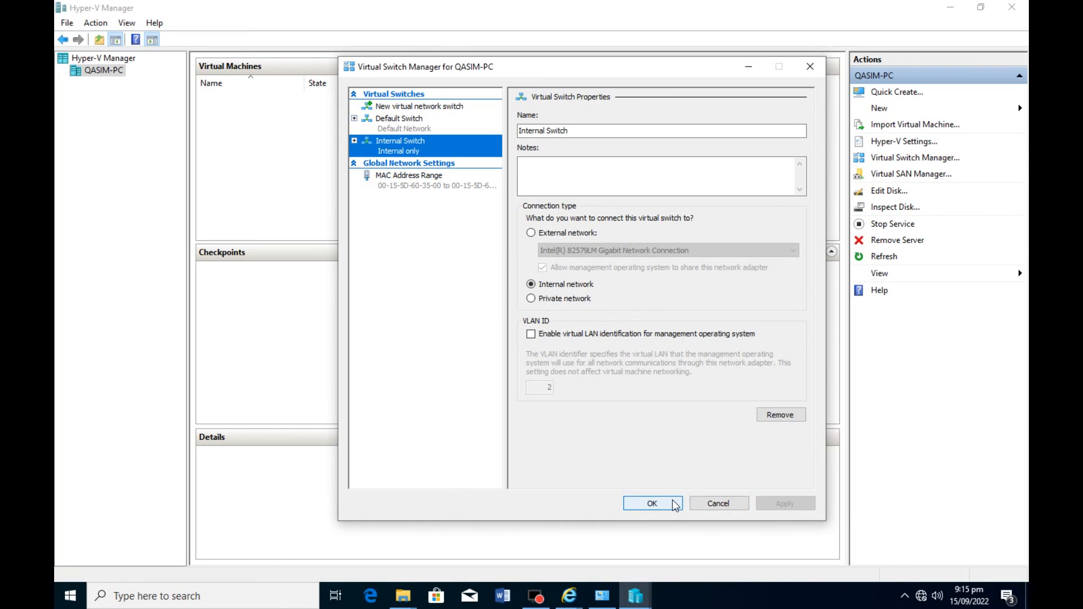
{"action": "left_click", "coordinate": [674, 505]}
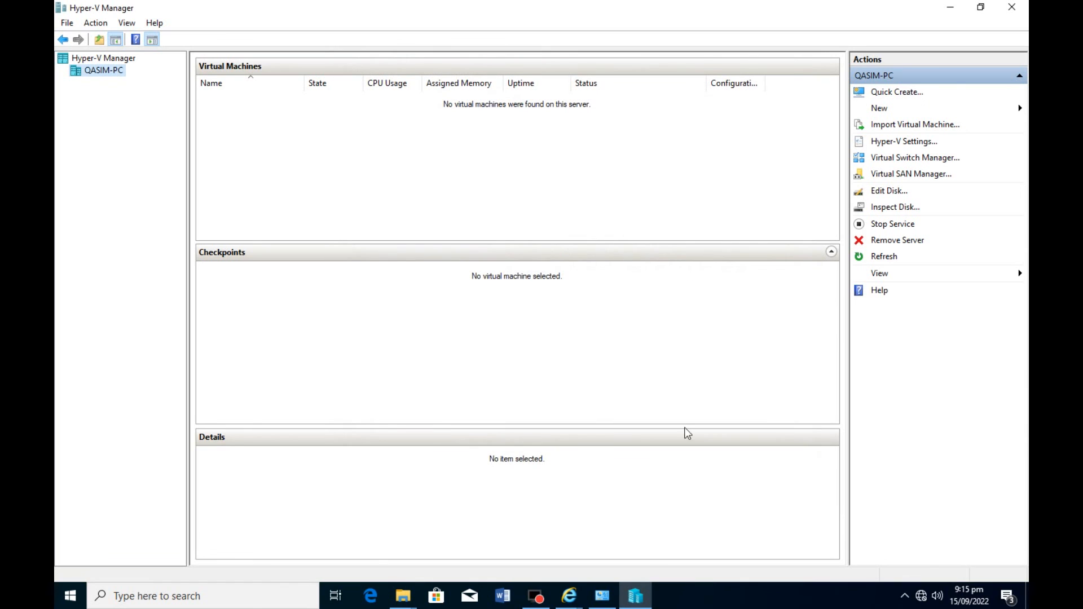
Close Hyper-V Manager and check the host's network connections for the Internal Switch adapter.
{"action": "left_click", "coordinate": [1022, 4]}
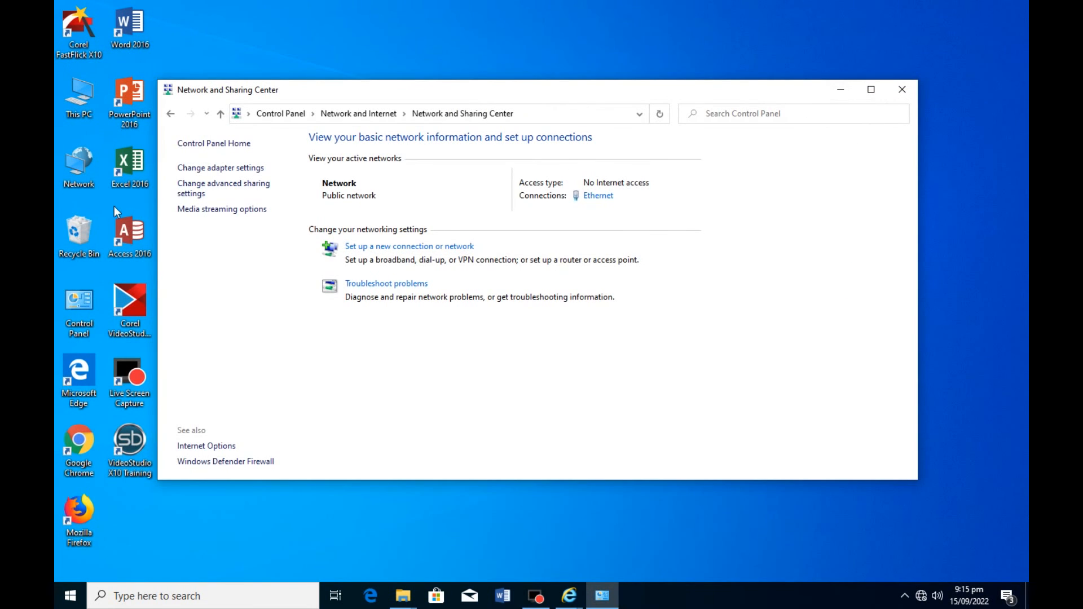
{"action": "left_click", "coordinate": [221, 168]}
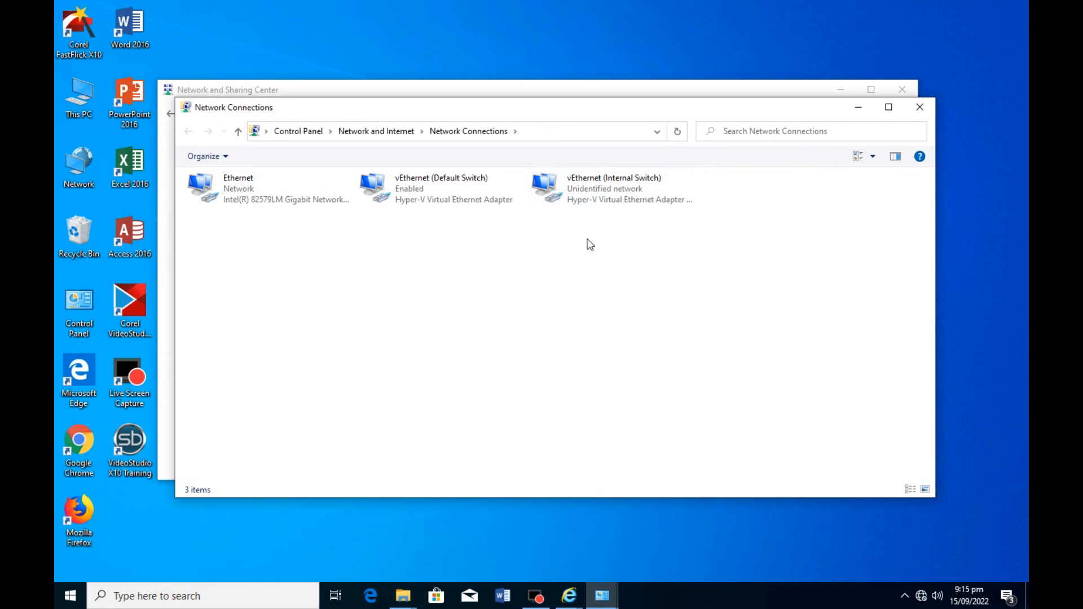
{"action": "left_click", "coordinate": [540, 597]}
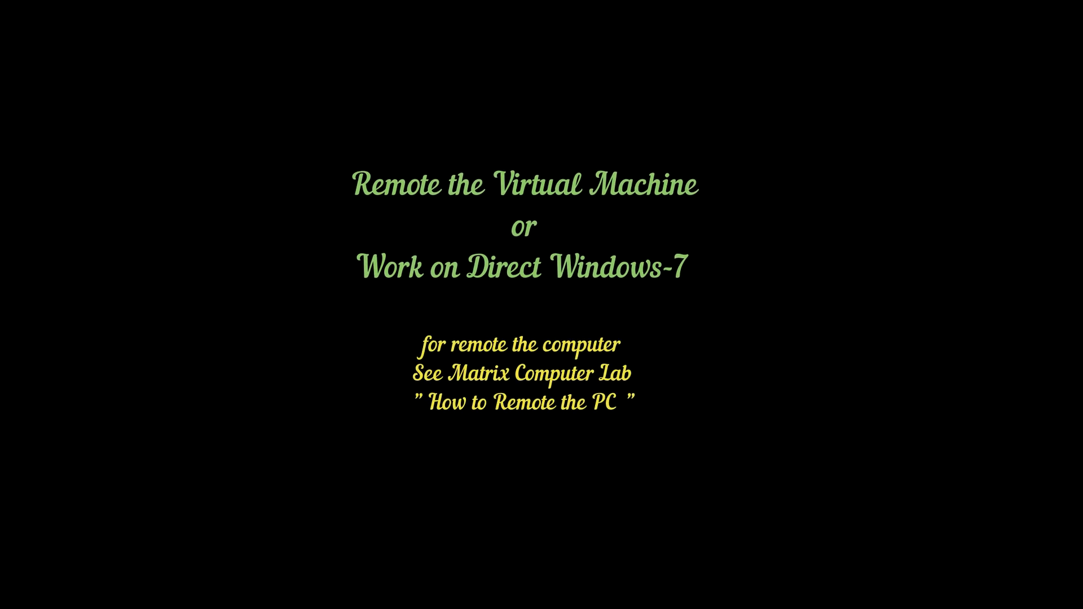